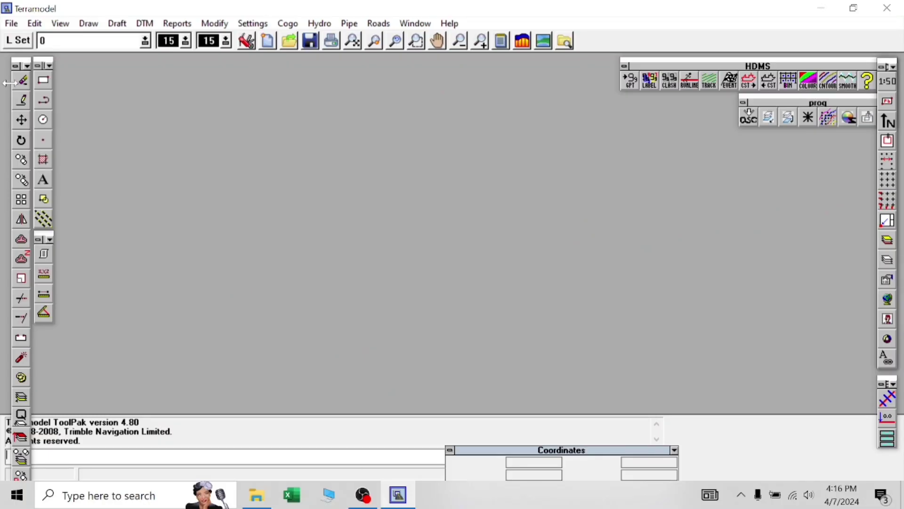
Create a new Terramodel project named VOLUME on the Desktop.
left_click(12, 24)
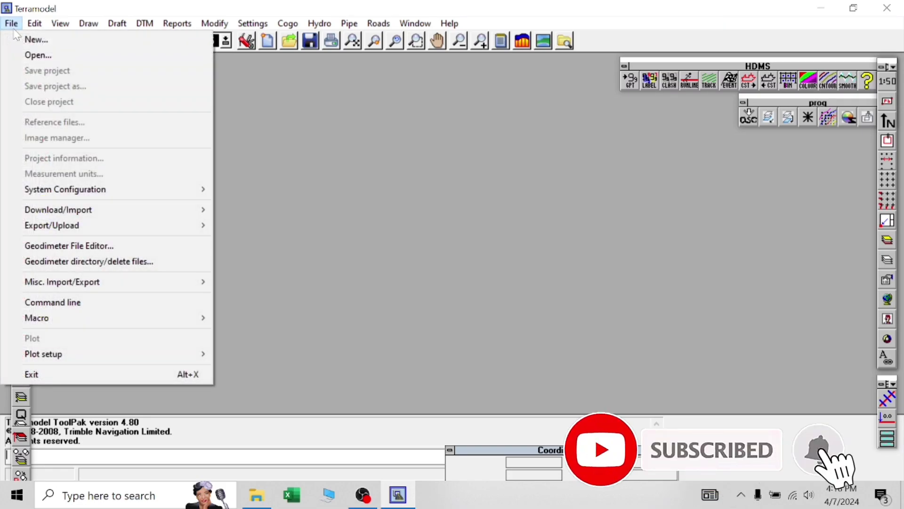
left_click(22, 39)
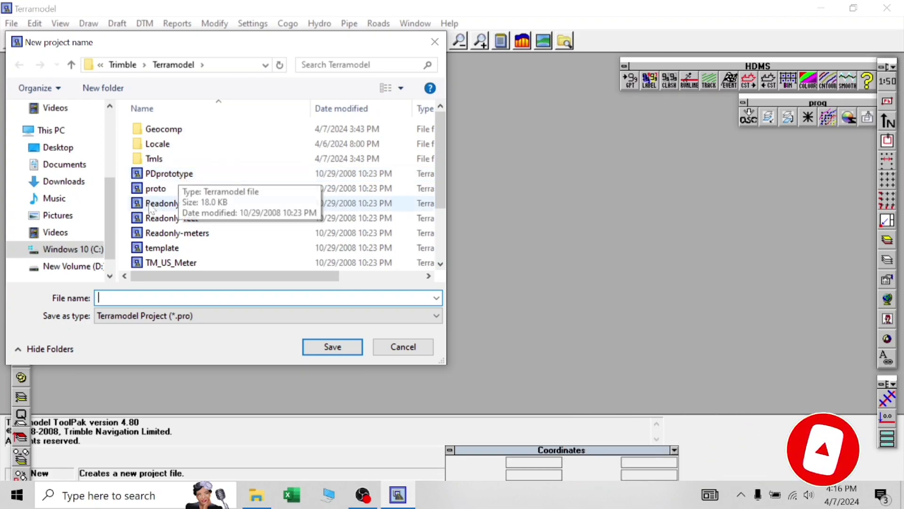
left_click(73, 149)
left_click(157, 297)
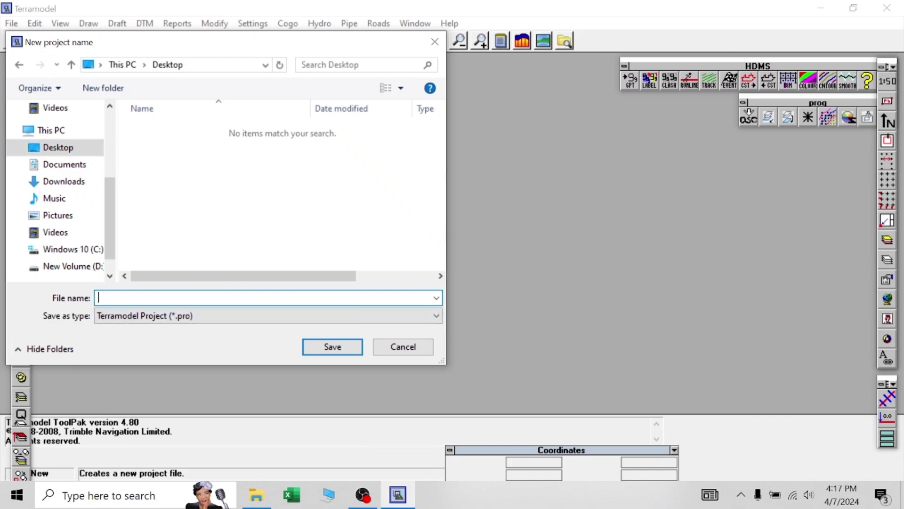
type("VOLUME")
left_click(333, 347)
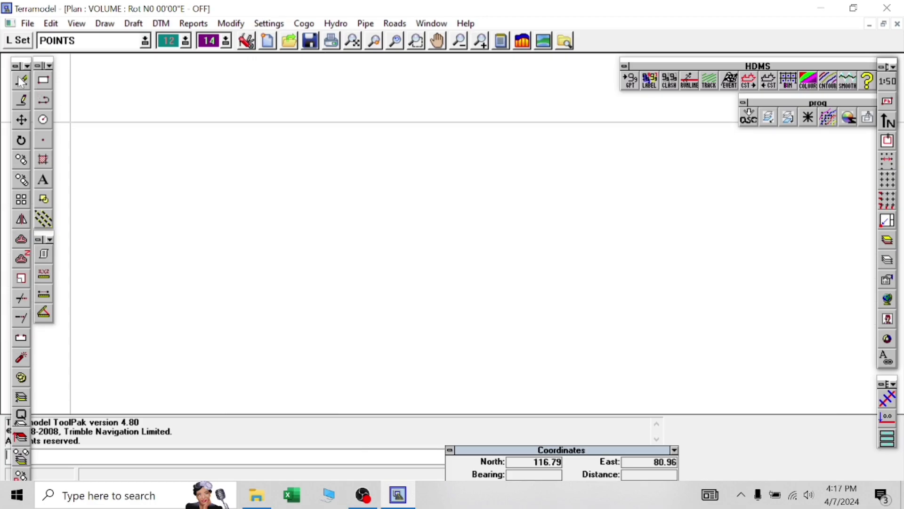
Select all layers in the layer settings and delete them.
left_click(18, 41)
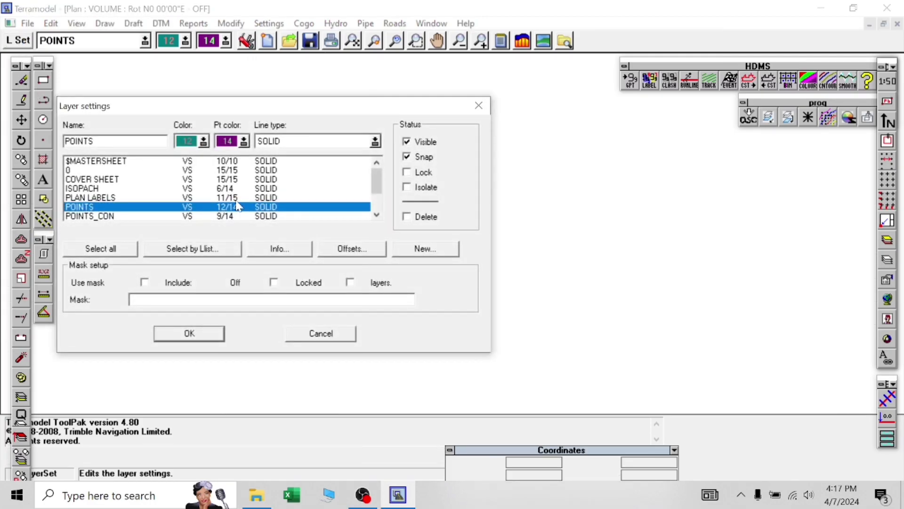
left_click(103, 249)
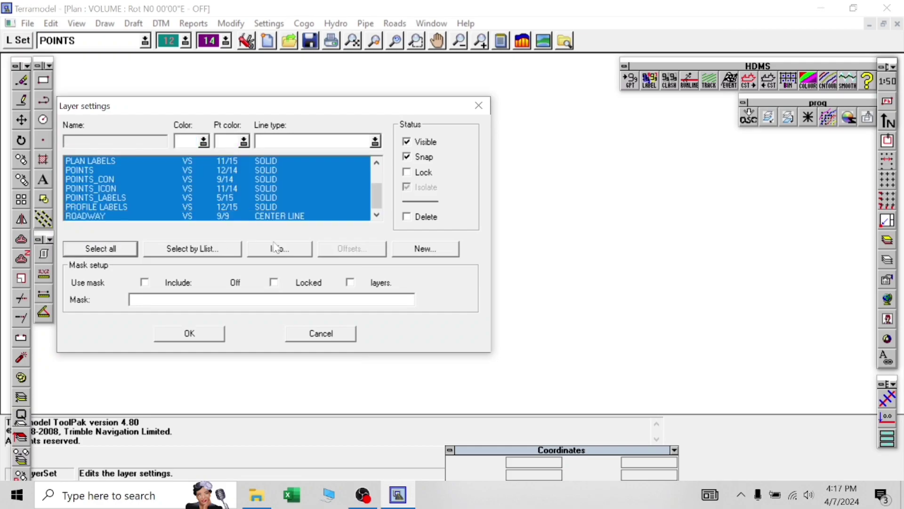
left_click(417, 219)
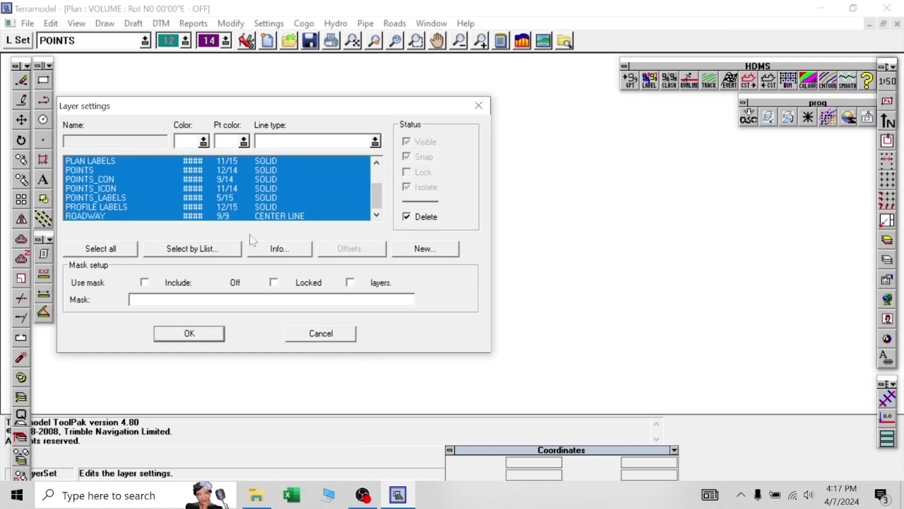
left_click(196, 333)
left_click(477, 295)
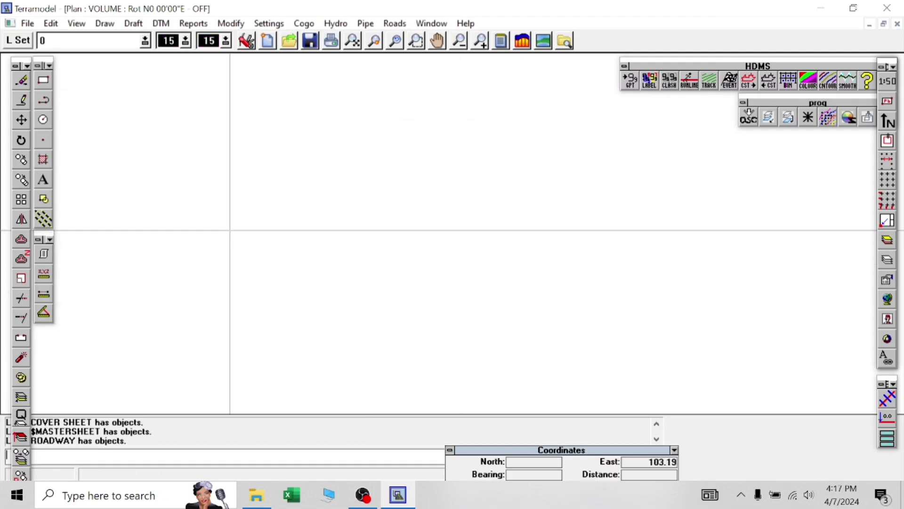
Create a new layer named PROGRESS-SB with color 1, point color 2 and the SOLID line type.
left_click(27, 44)
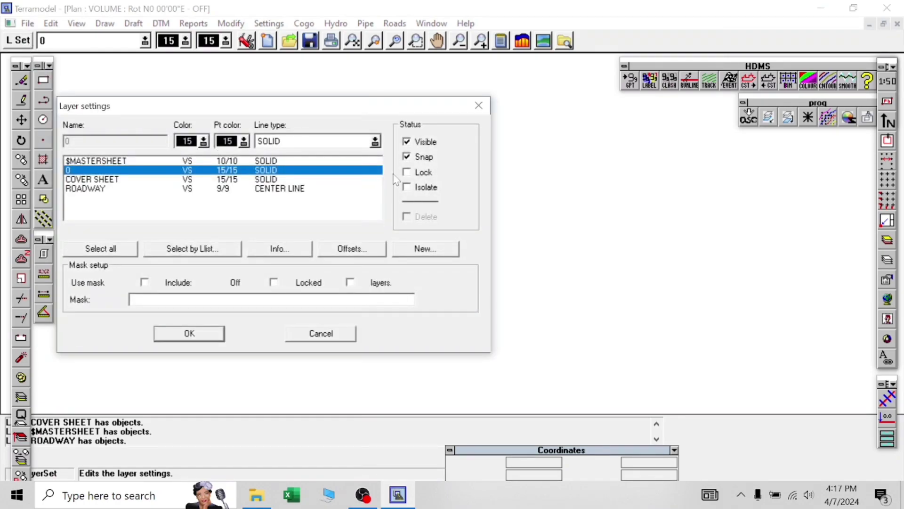
left_click(441, 256)
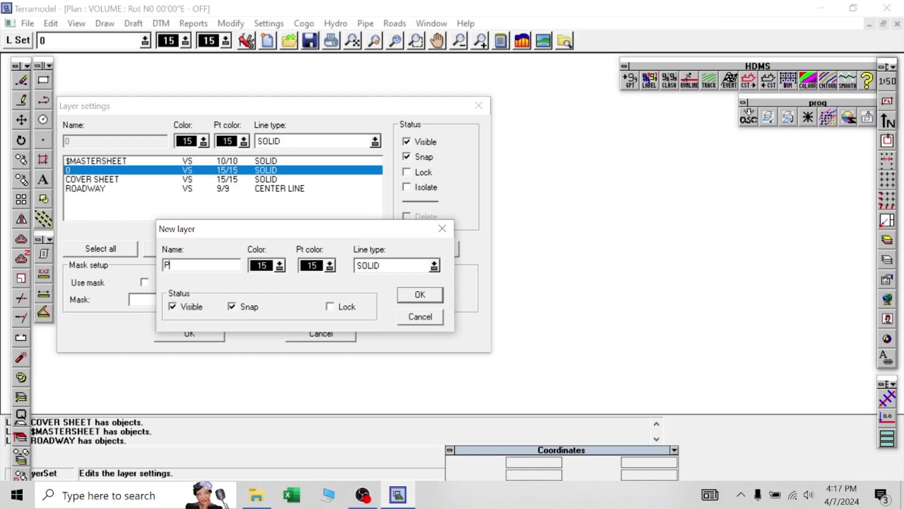
type("ESS-SB")
left_click(280, 266)
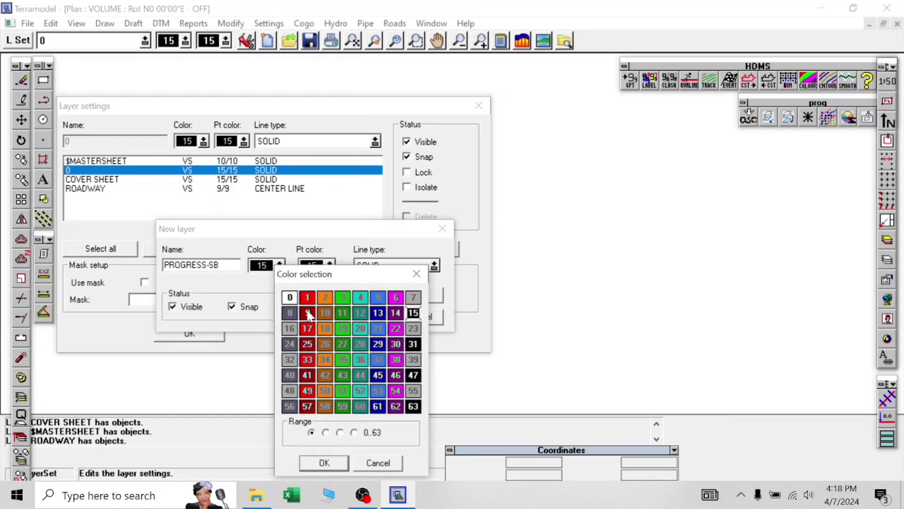
left_click(307, 298)
left_click(330, 265)
left_click(329, 296)
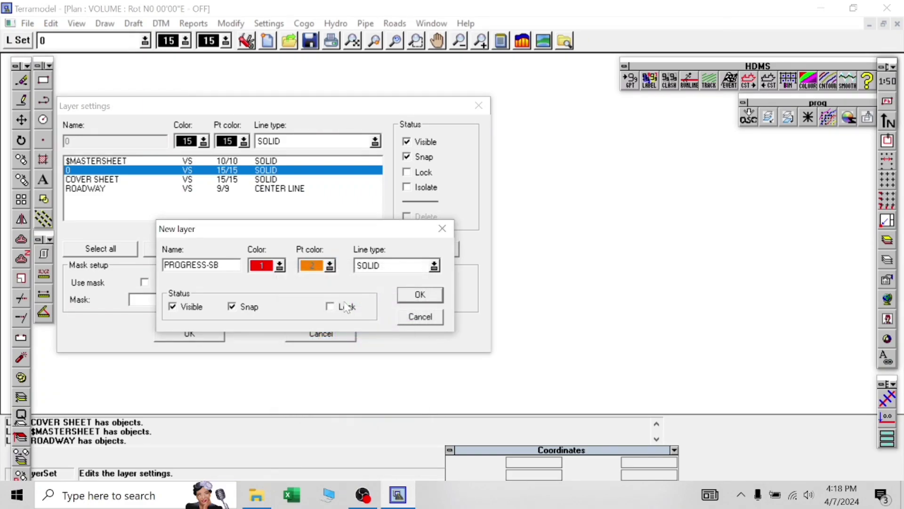
left_click(434, 265)
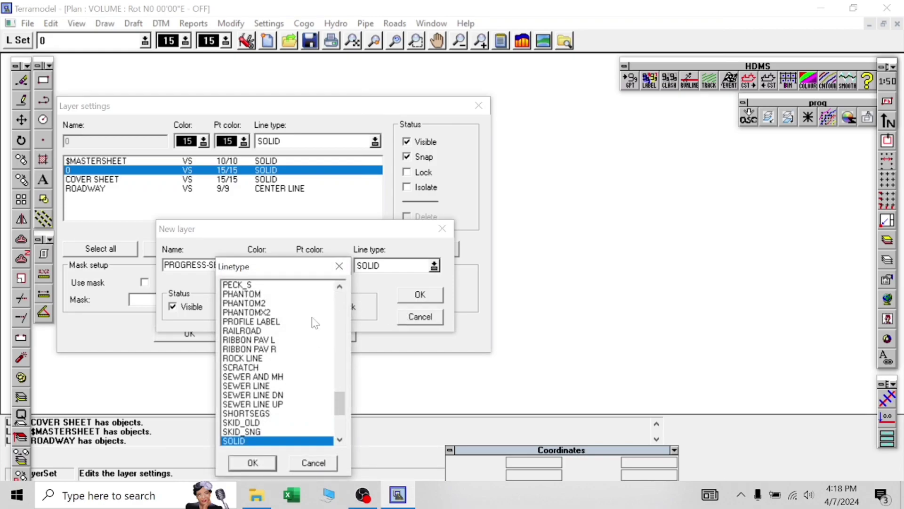
left_click(250, 463)
left_click(415, 295)
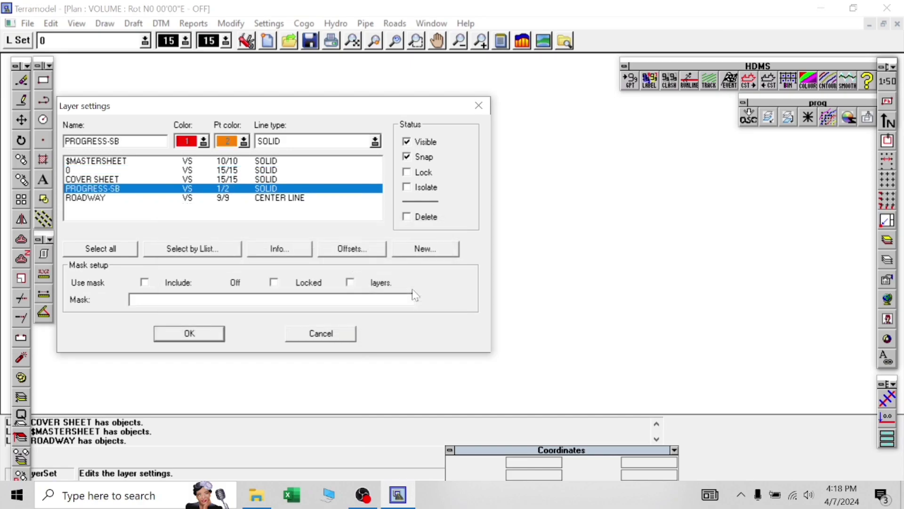
left_click(220, 335)
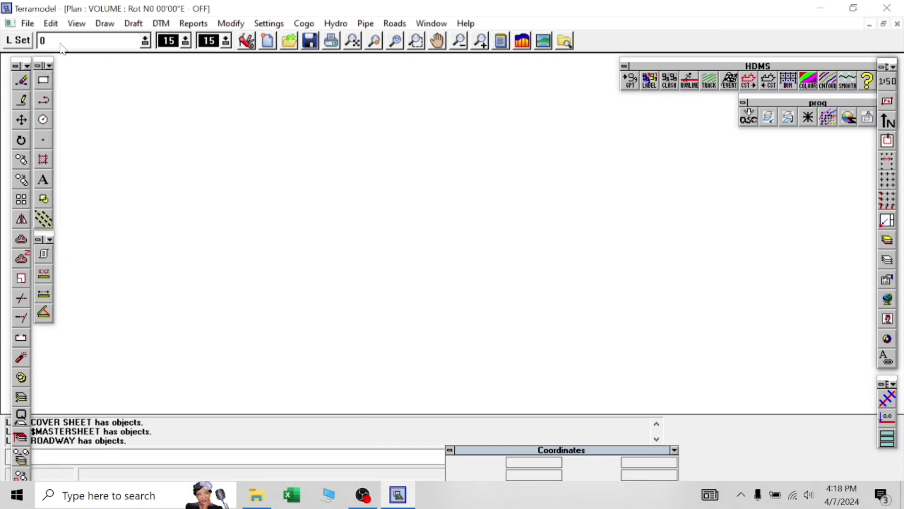
Make PROGRESS-SB the current layer.
left_click(146, 41)
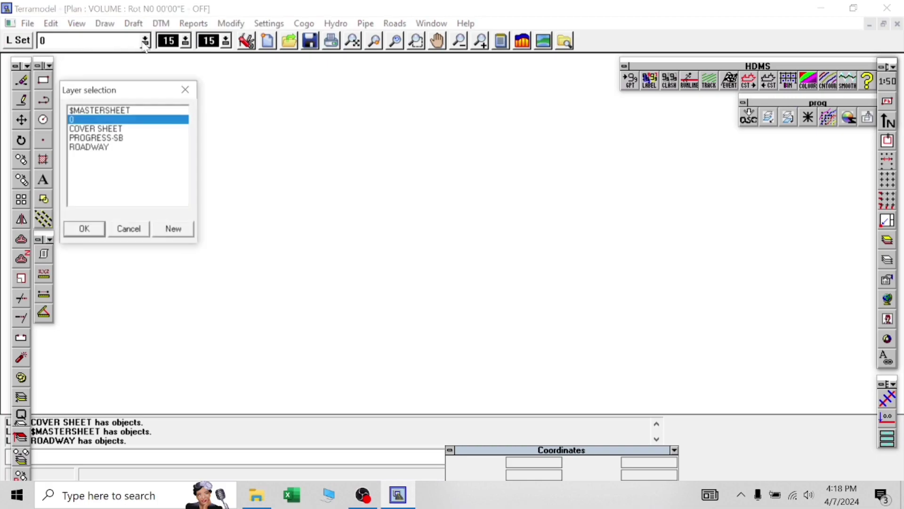
left_click(112, 137)
left_click(86, 230)
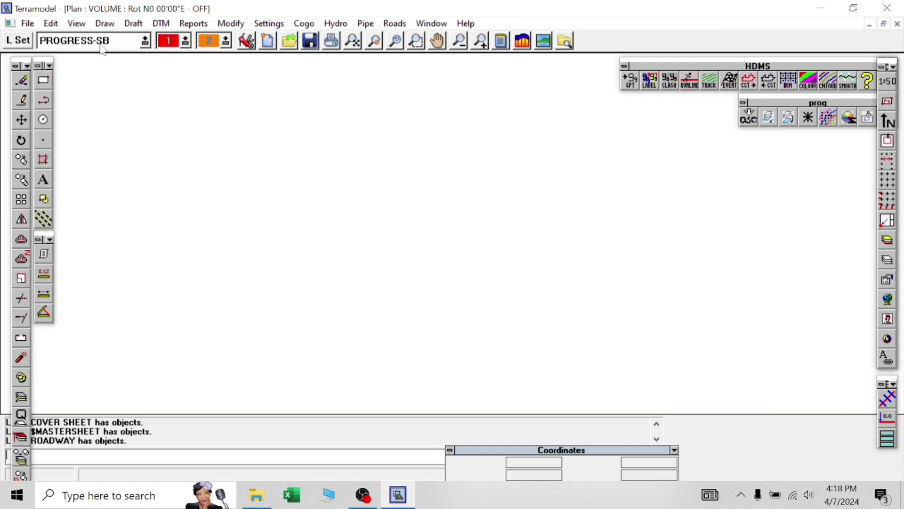
Start an ASCII points import and browse to the Downloads folder for the points source file.
left_click(27, 23)
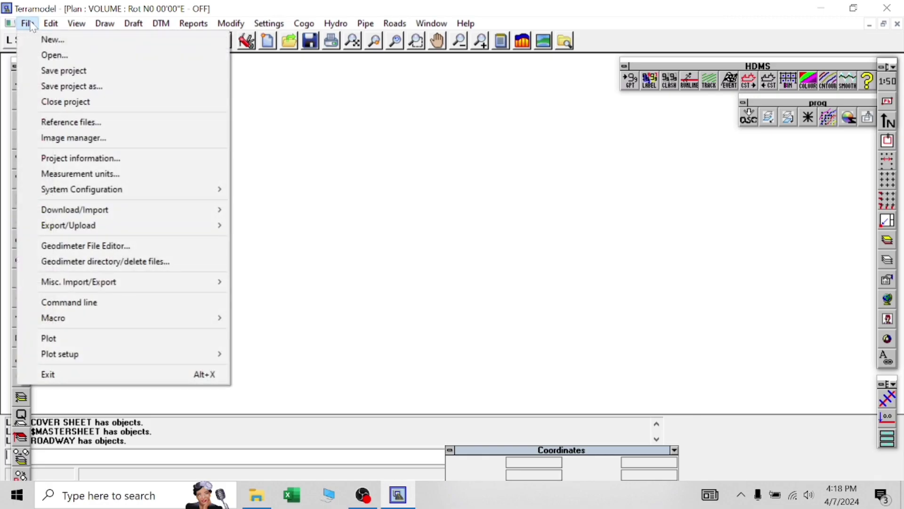
mouse_move(192, 211)
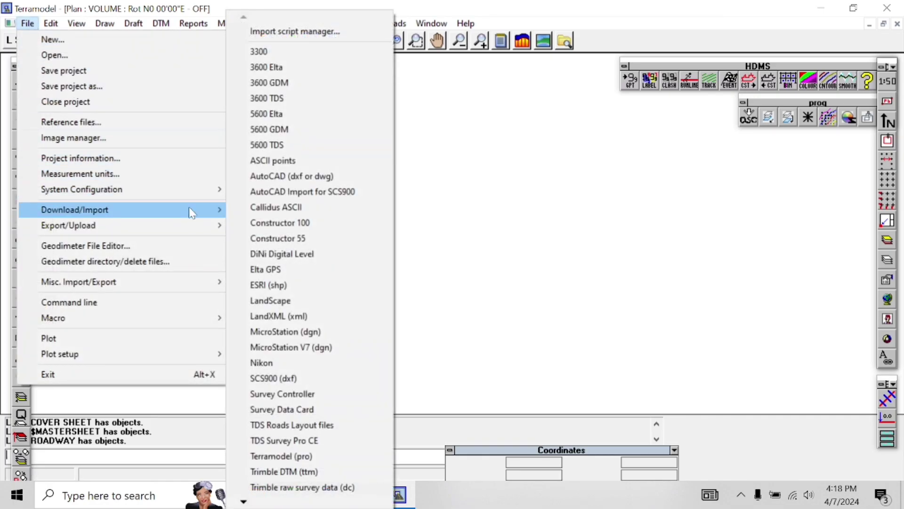
left_click(297, 161)
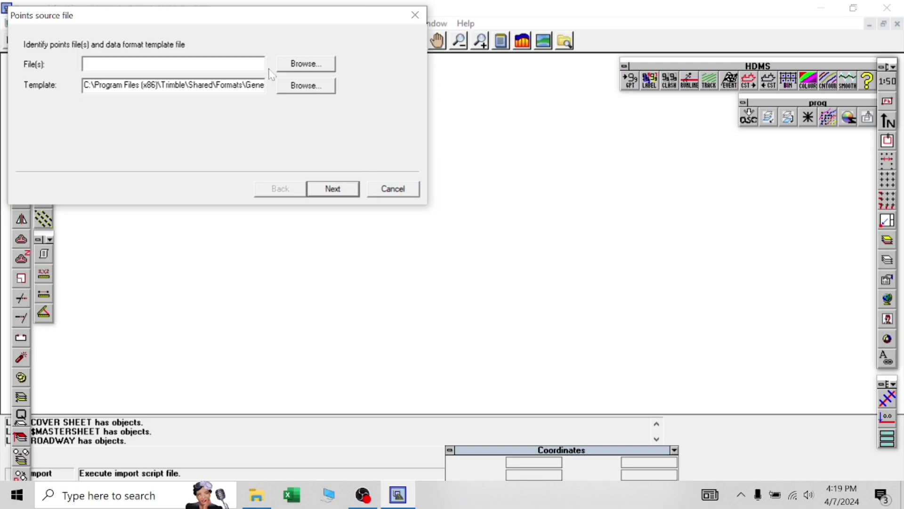
left_click(299, 65)
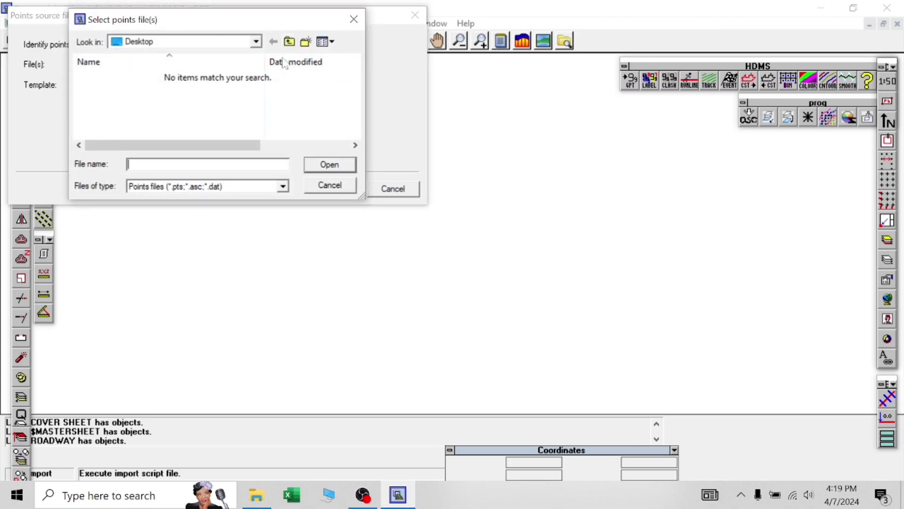
left_click(289, 42)
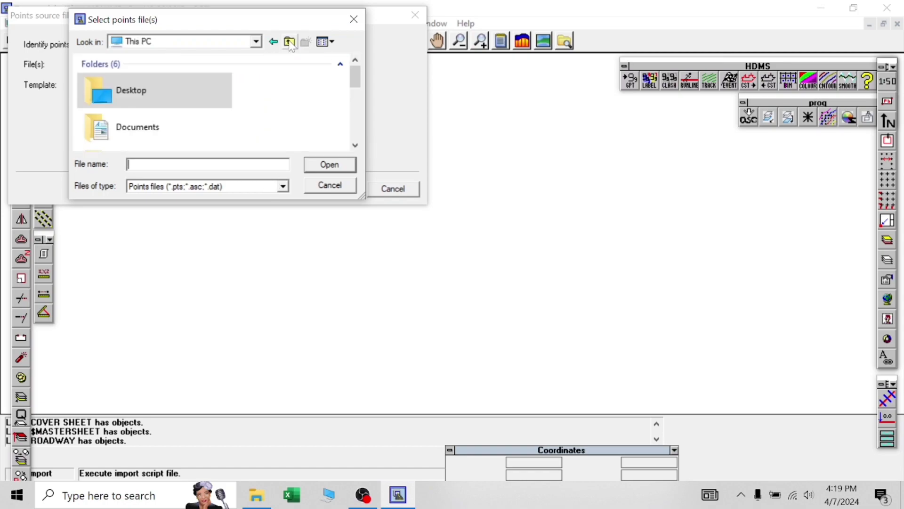
scroll(145, 113, "down", 1)
double_click(149, 115)
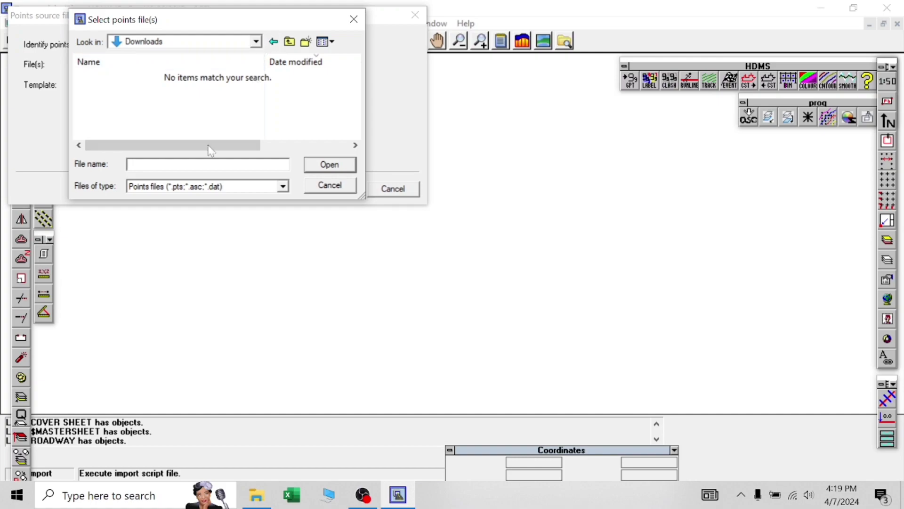
Set the file type to Misc. point files (*.*) and choose 240403-Screened beach stock_010732 from Downloads as the points file.
left_click(216, 188)
left_click(197, 211)
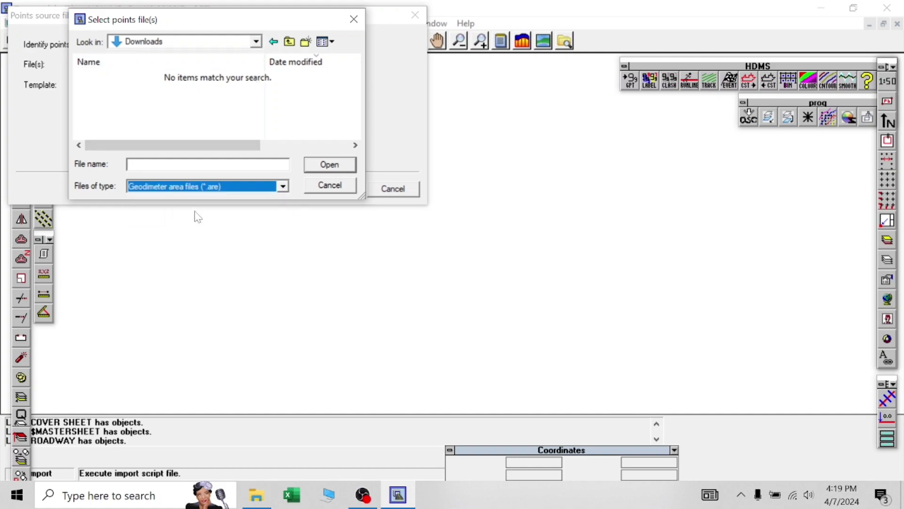
left_click(288, 42)
left_click(285, 42)
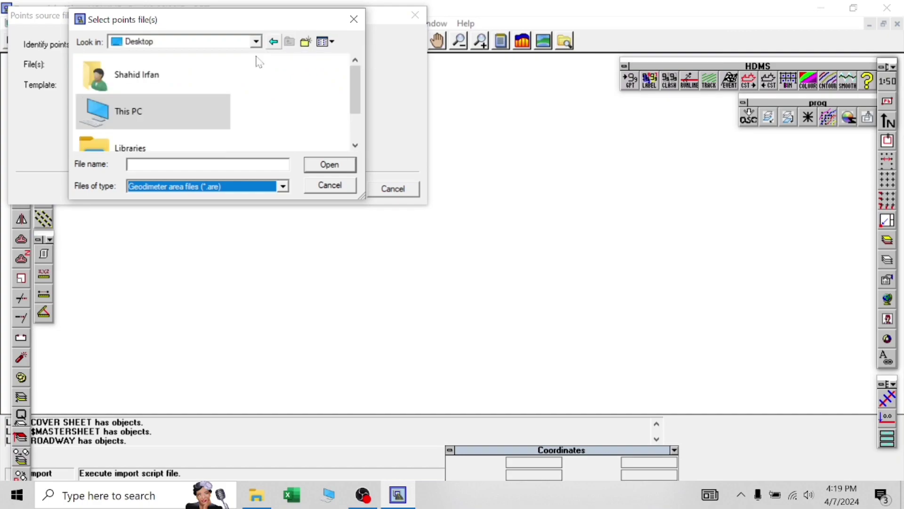
scroll(185, 108, "down", 1)
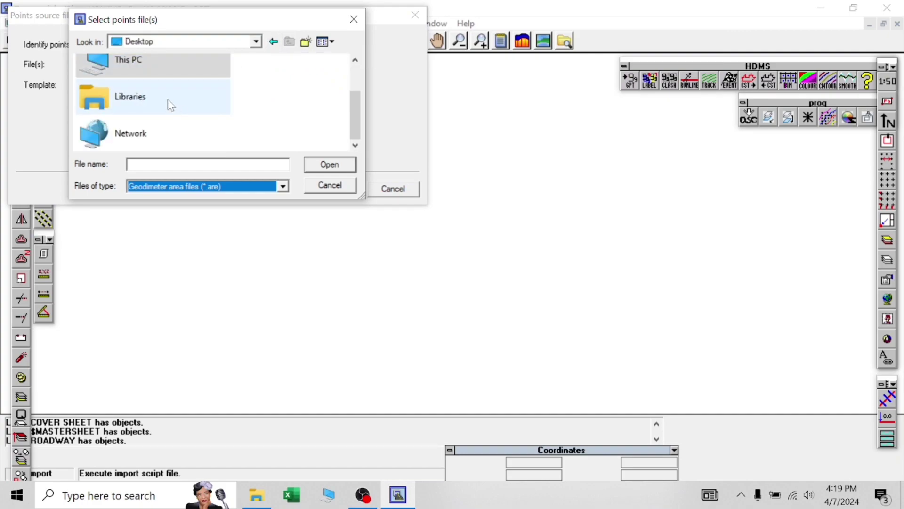
left_click(203, 193)
left_click(160, 206)
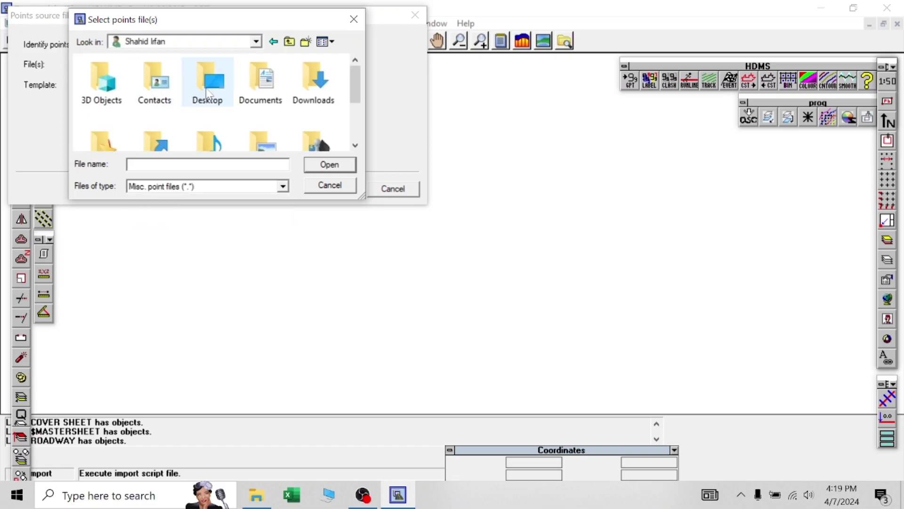
double_click(326, 83)
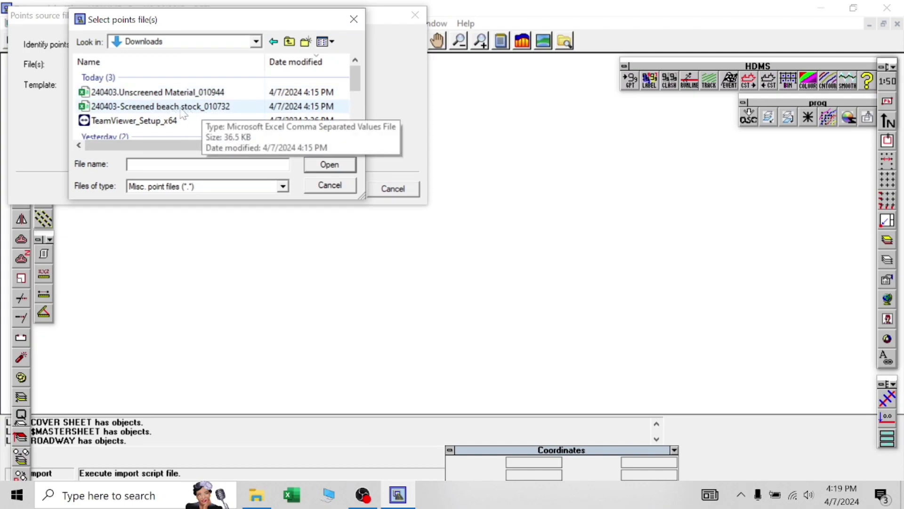
left_click(184, 112)
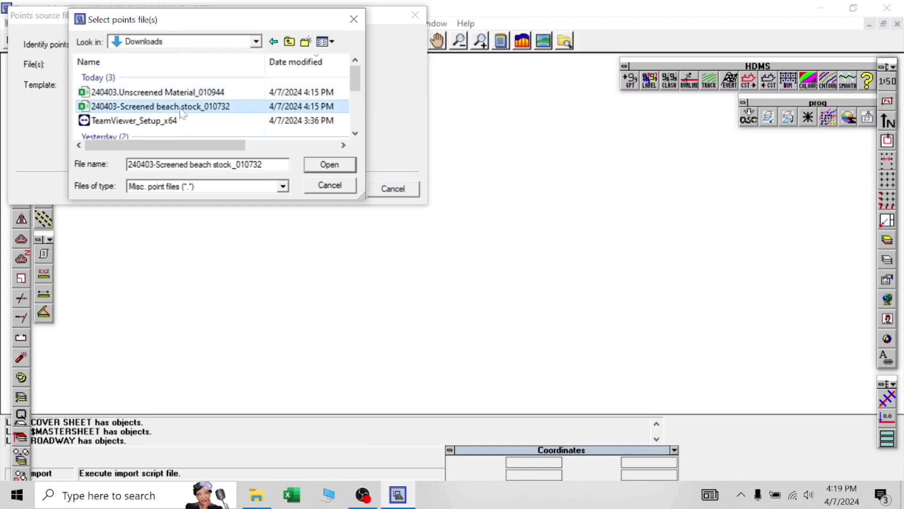
left_click(329, 164)
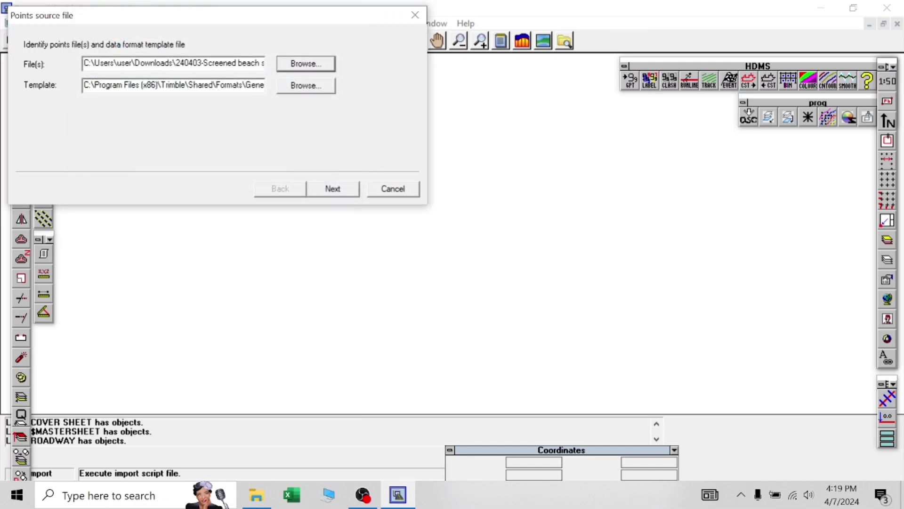
Change the import data order so that easting comes before northing (E N), and continue to the point settings.
left_click(333, 189)
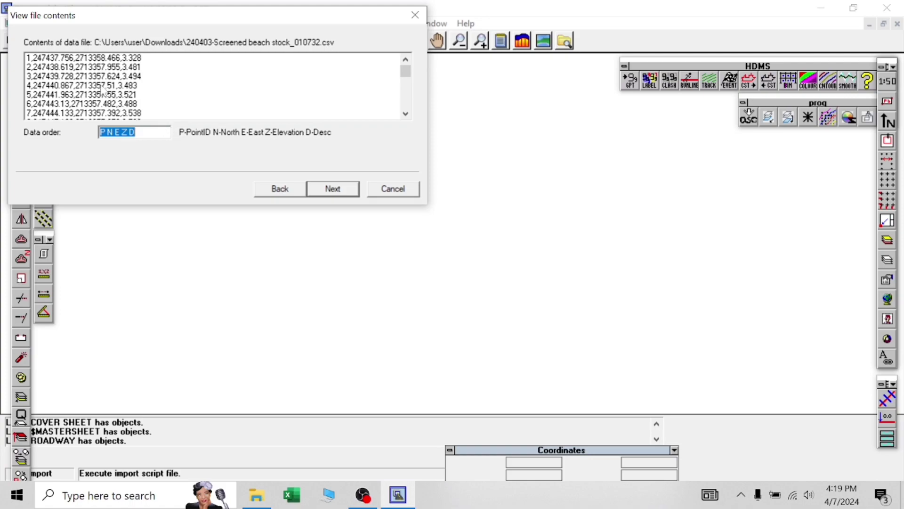
left_click_drag(106, 134, 98, 137)
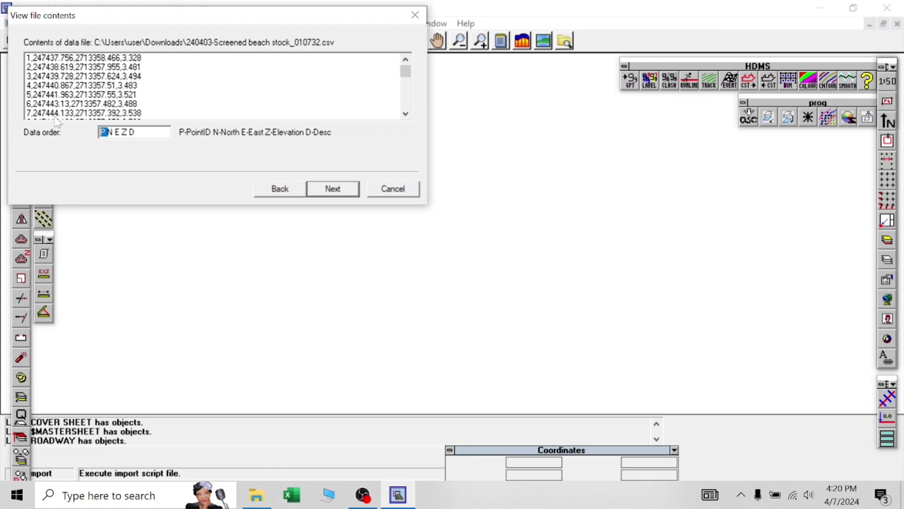
left_click(113, 132)
left_click_drag(113, 133, 121, 132)
key("BackSpace")
type("EN")
left_click(331, 189)
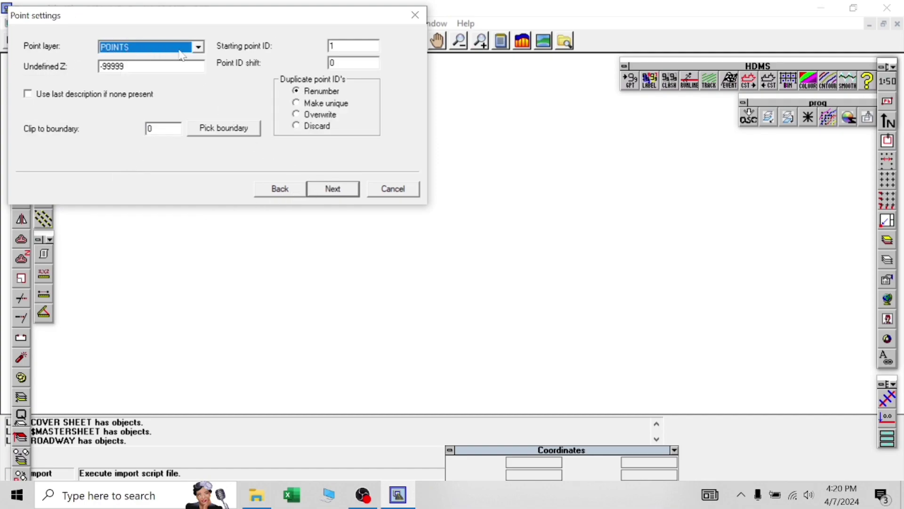
Set the point layer to PROGRESS-SB in the point settings and run the ASCII points import through to the end.
left_click_drag(191, 21, 301, 98)
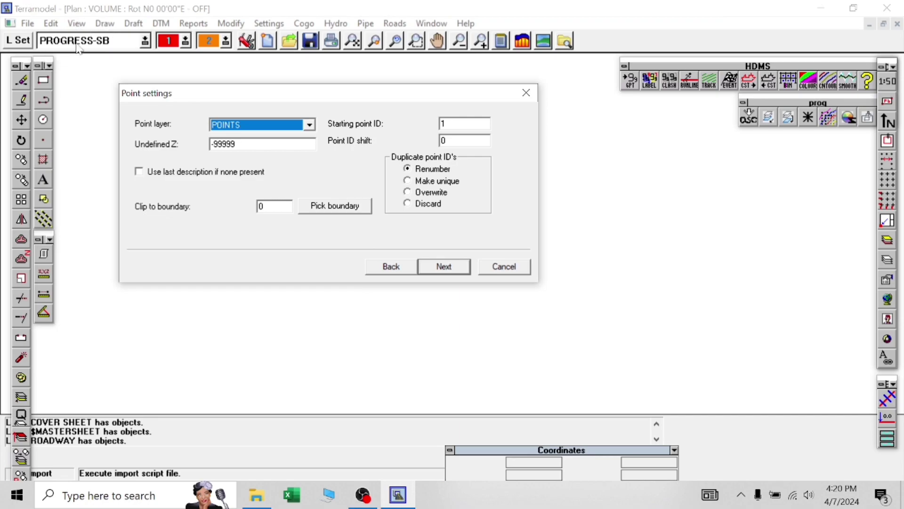
left_click(307, 125)
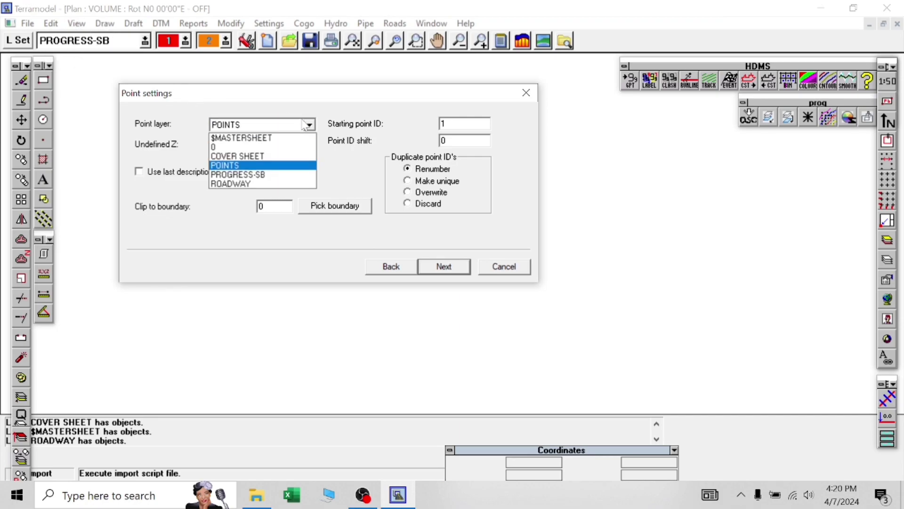
left_click(264, 175)
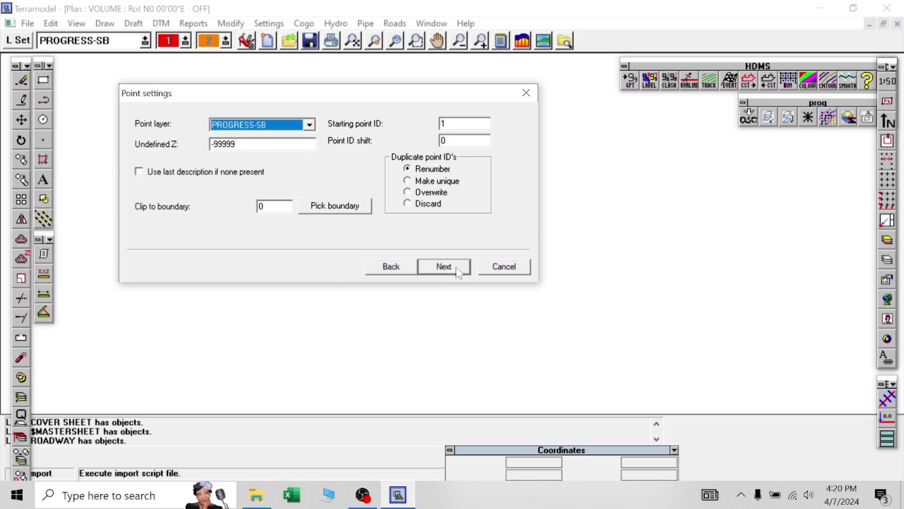
left_click(444, 267)
left_click(444, 267)
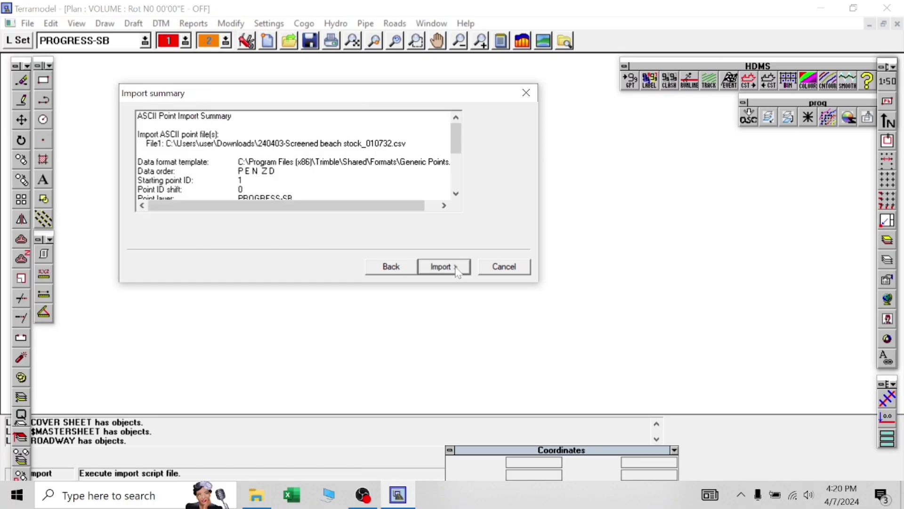
left_click(444, 267)
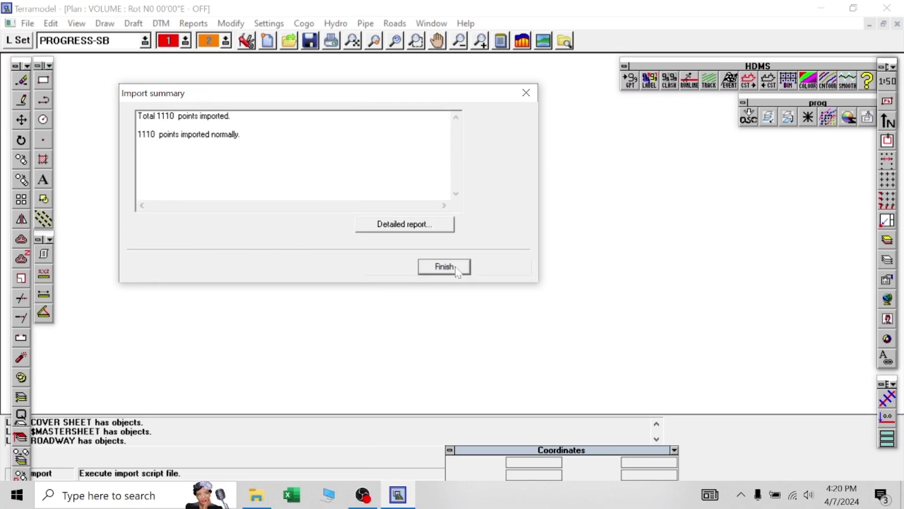
left_click(445, 267)
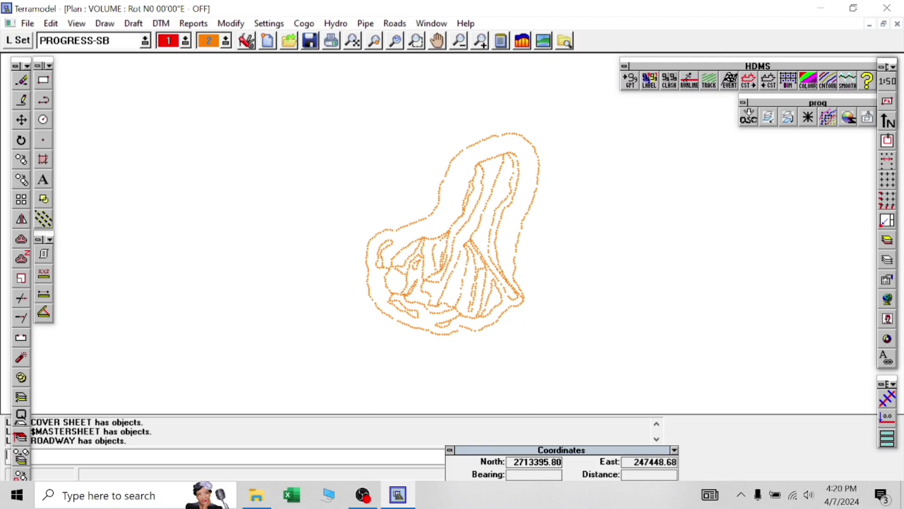
Start an earthwork report of the Stockpile type with PROGRESS-SB as its surface, moving the Coordinates window off the boundary options.
left_click(160, 23)
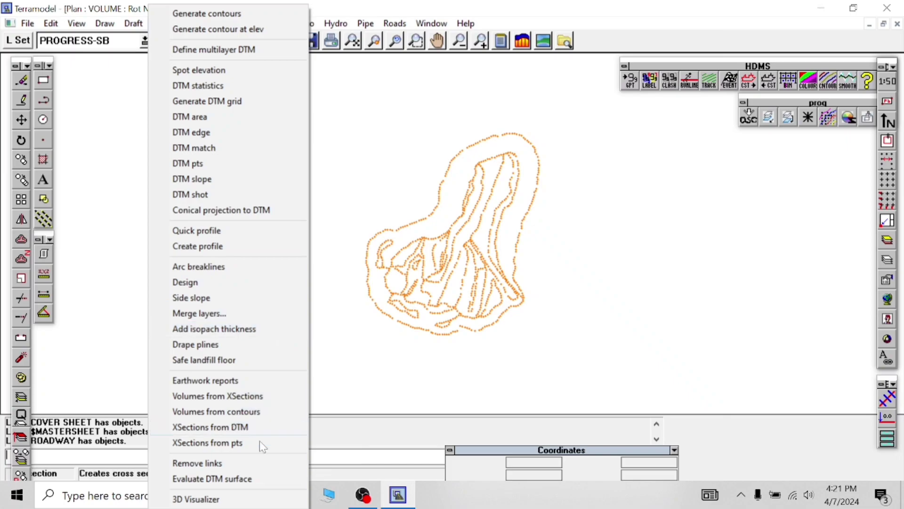
left_click(233, 384)
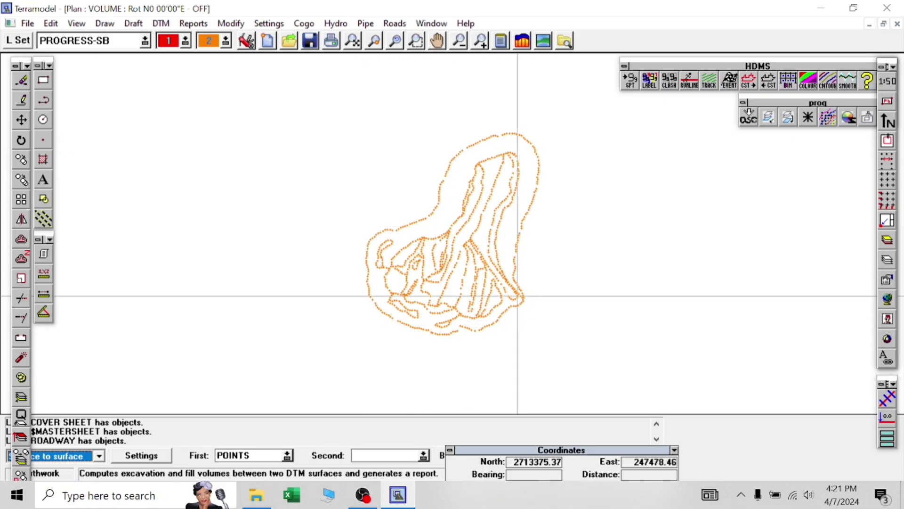
left_click(99, 455)
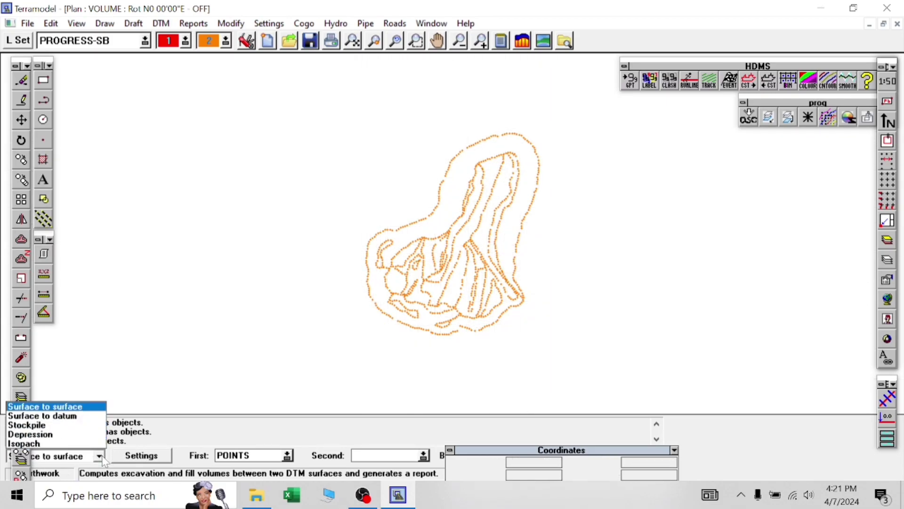
left_click(73, 430)
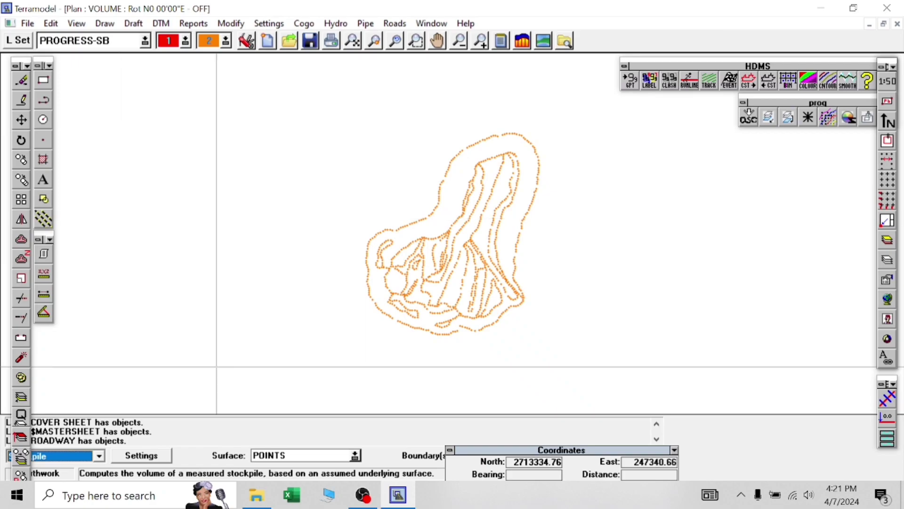
left_click(356, 455)
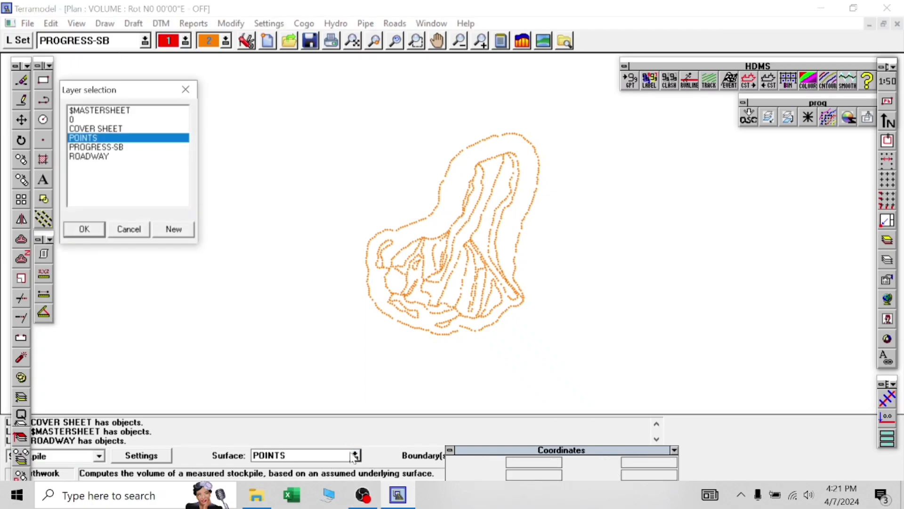
left_click(94, 147)
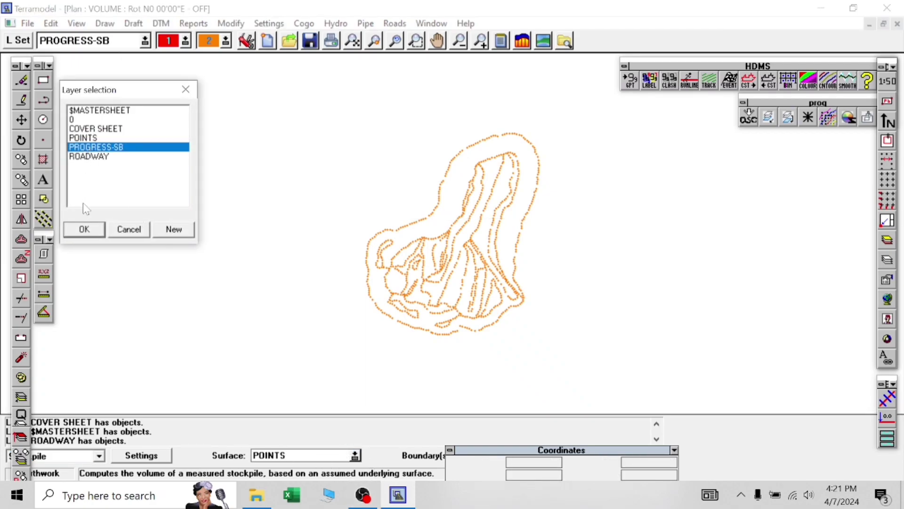
left_click(90, 229)
left_click_drag(650, 450, 846, 187)
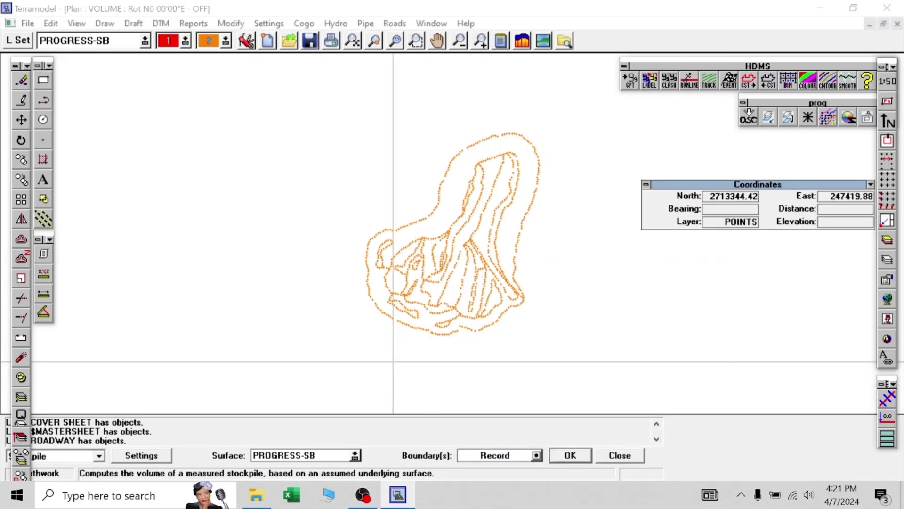
Select the whole survey with a Crossing window as the stockpile boundary, generate the volume report and close it.
right_click(391, 359)
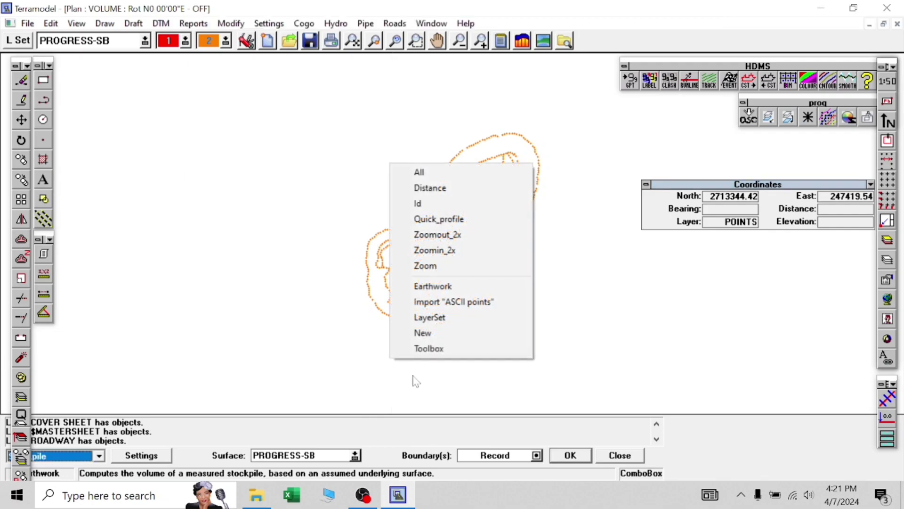
left_click(538, 453)
right_click(287, 245)
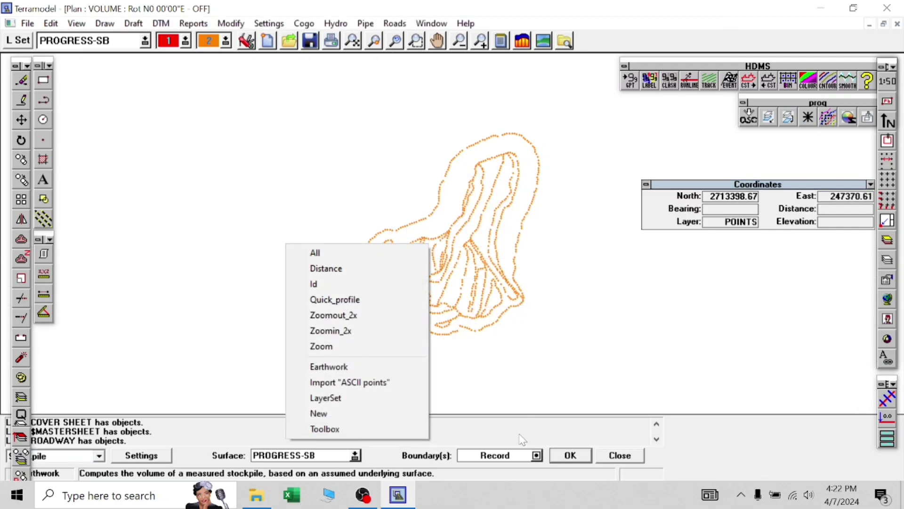
left_click(517, 453)
right_click(296, 238)
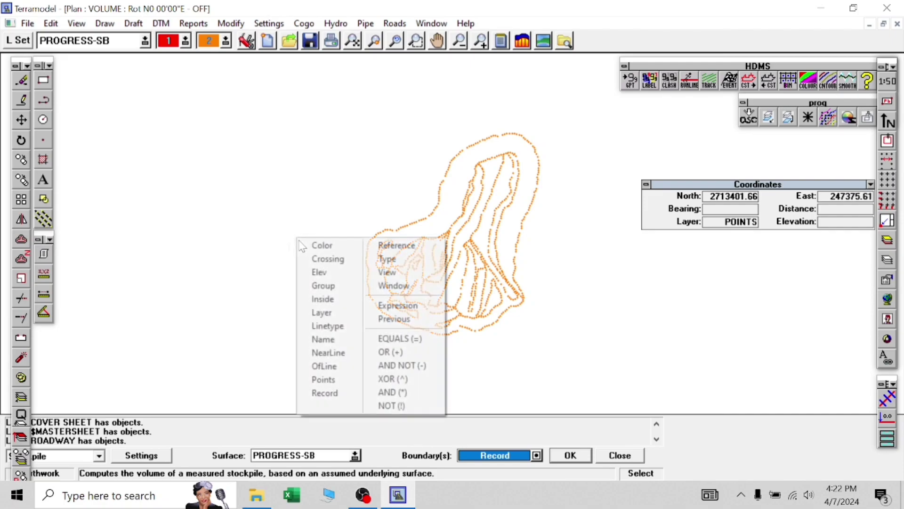
left_click(328, 260)
left_click(304, 61)
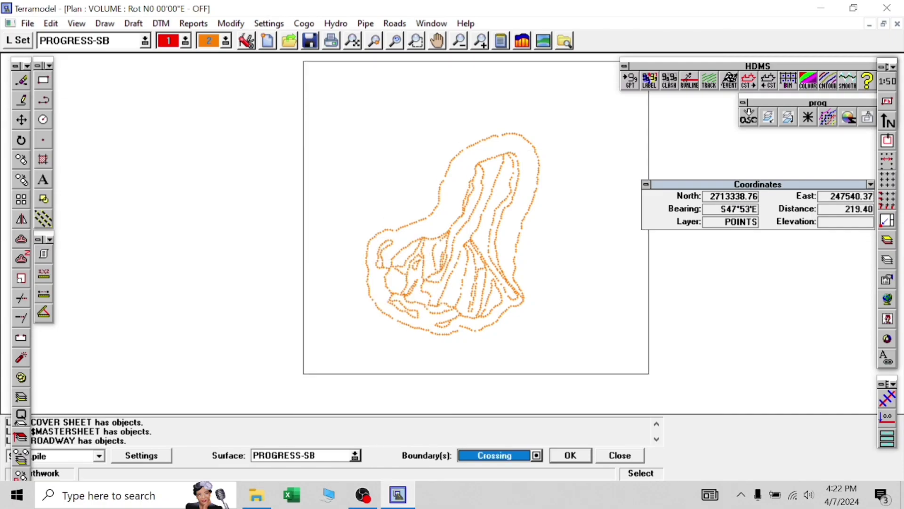
left_click(612, 357)
left_click(571, 458)
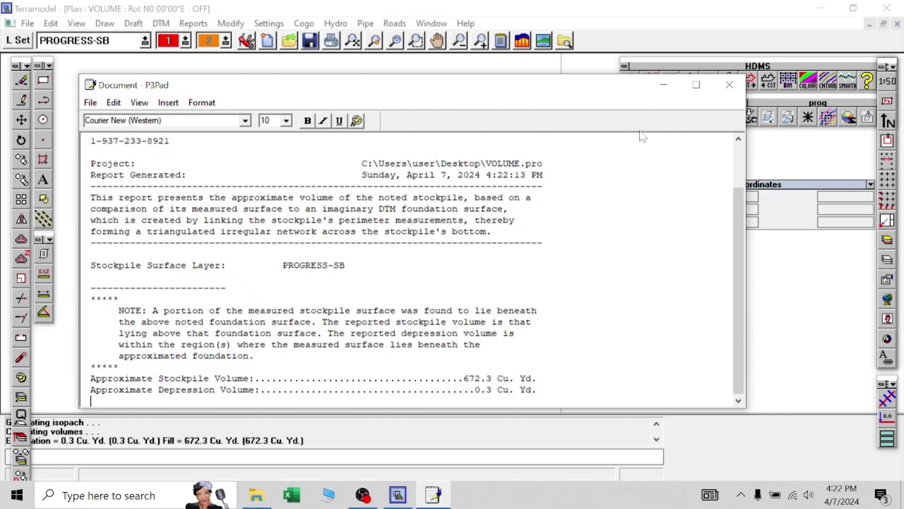
left_click(729, 84)
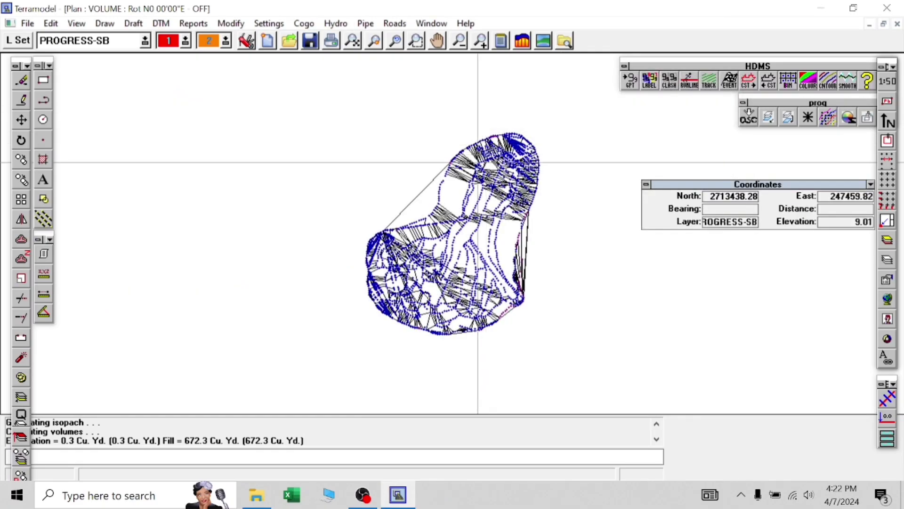
Set the project measurement units to Meters and check the selection once more.
left_click(24, 26)
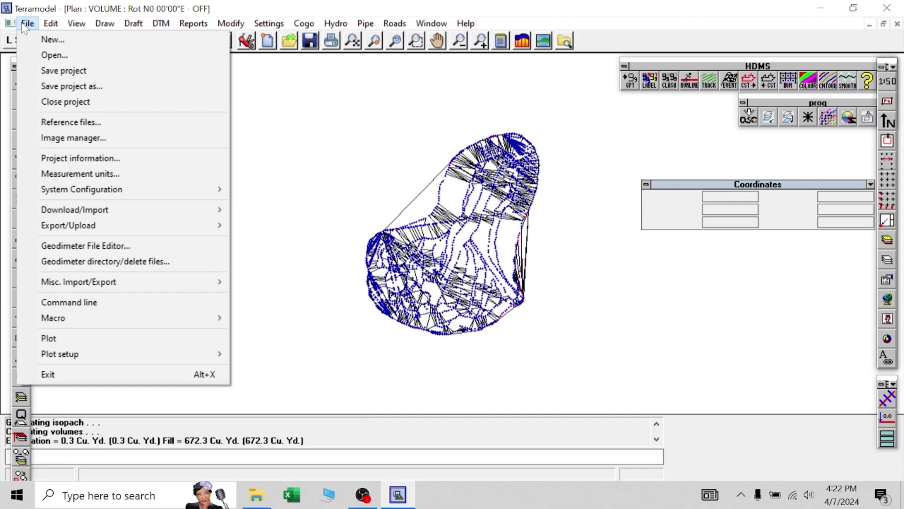
left_click(113, 175)
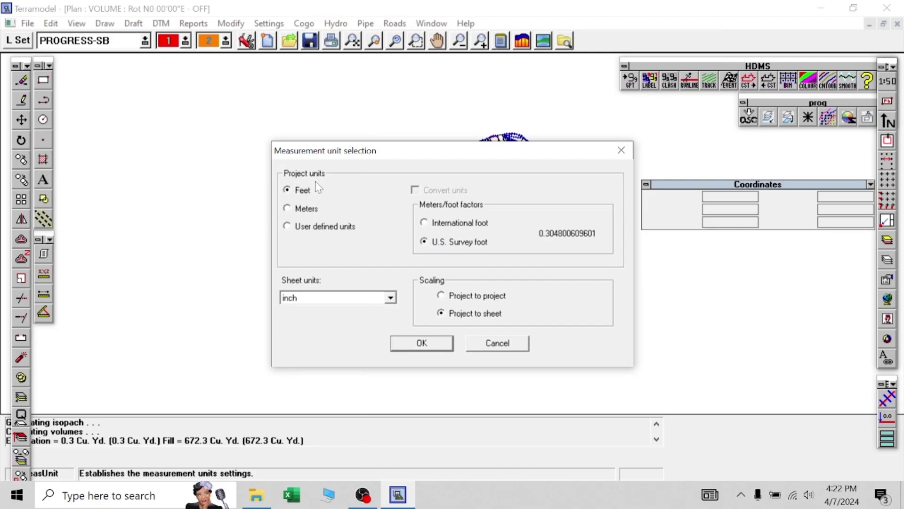
left_click(299, 211)
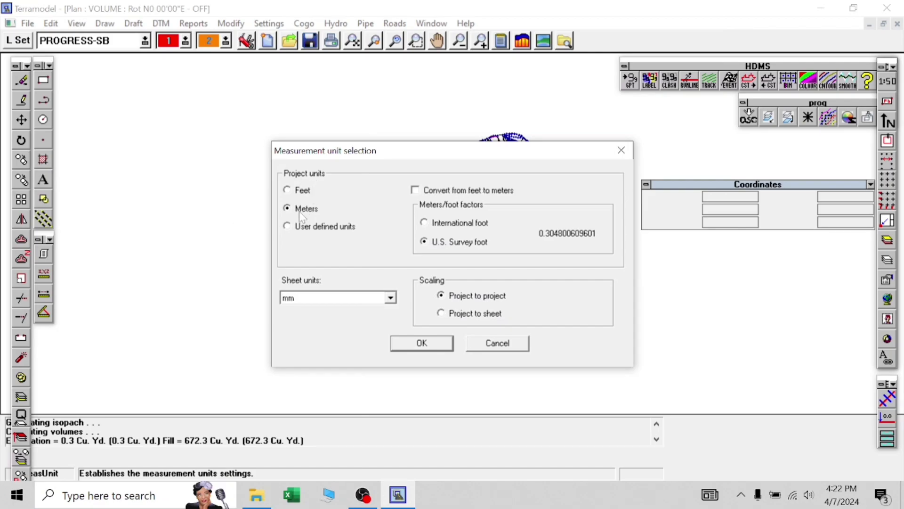
left_click(432, 346)
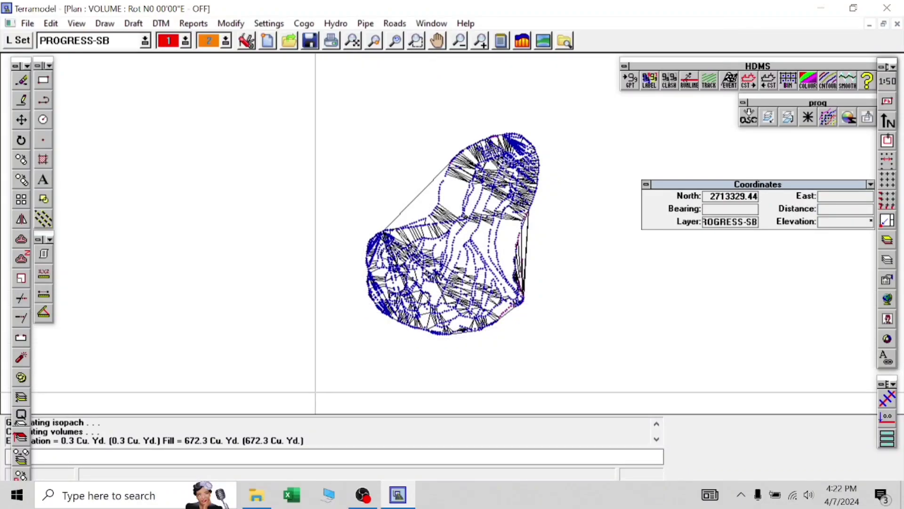
right_click(294, 283)
left_click(277, 323)
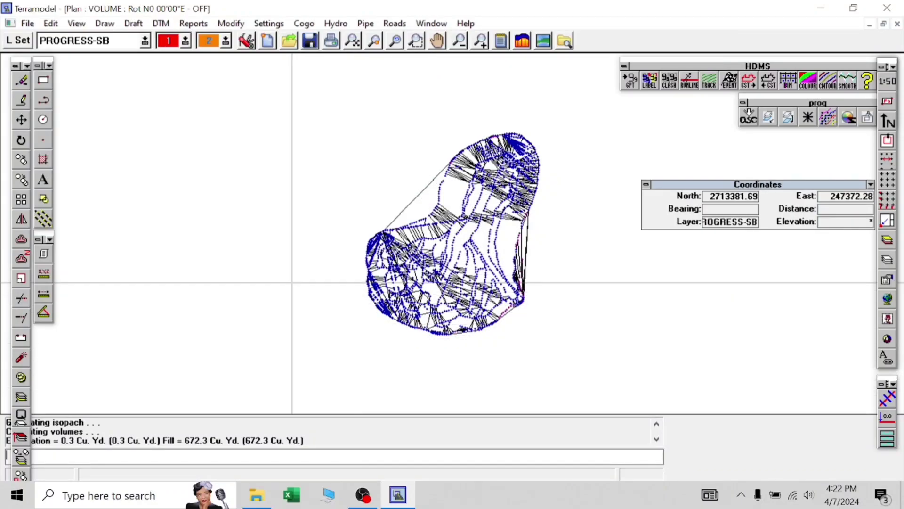
key("Return")
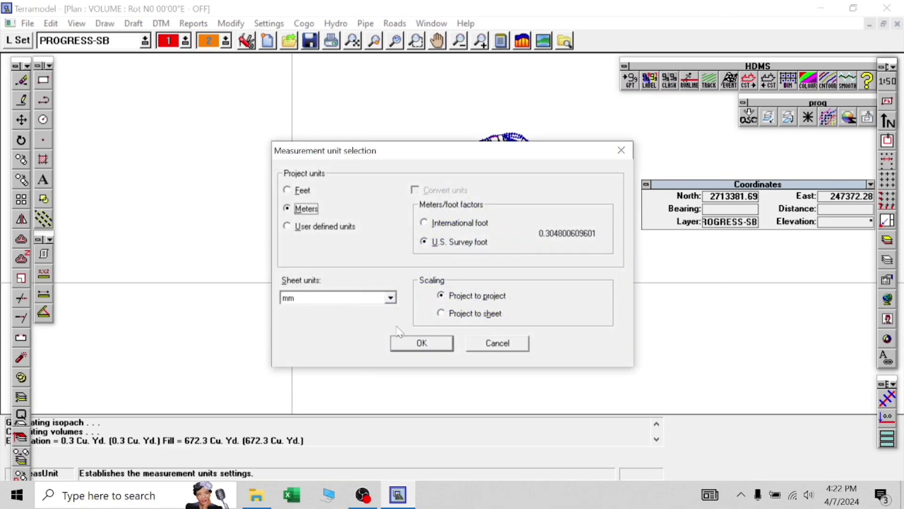
left_click(421, 342)
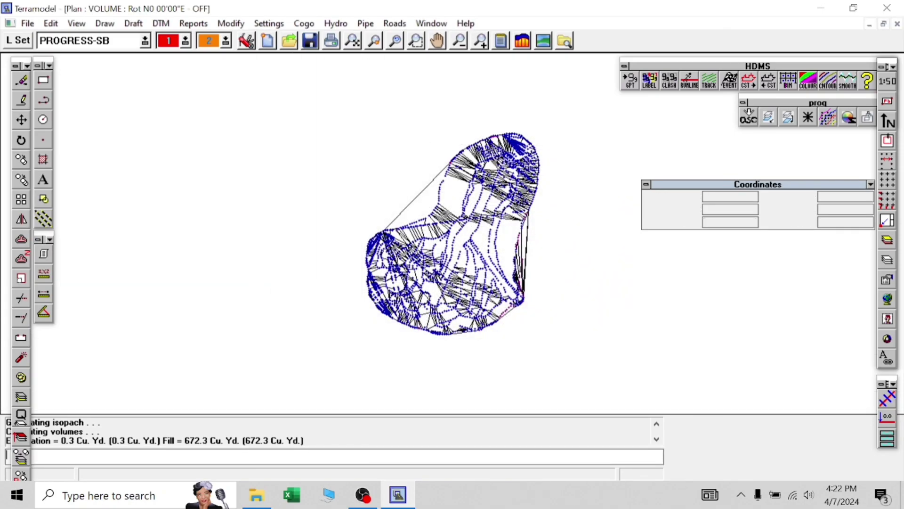
Generate a new Stockpile earthwork report for the PROGRESS-SB surface, using a Crossing window around the whole survey as the boundary.
left_click(161, 23)
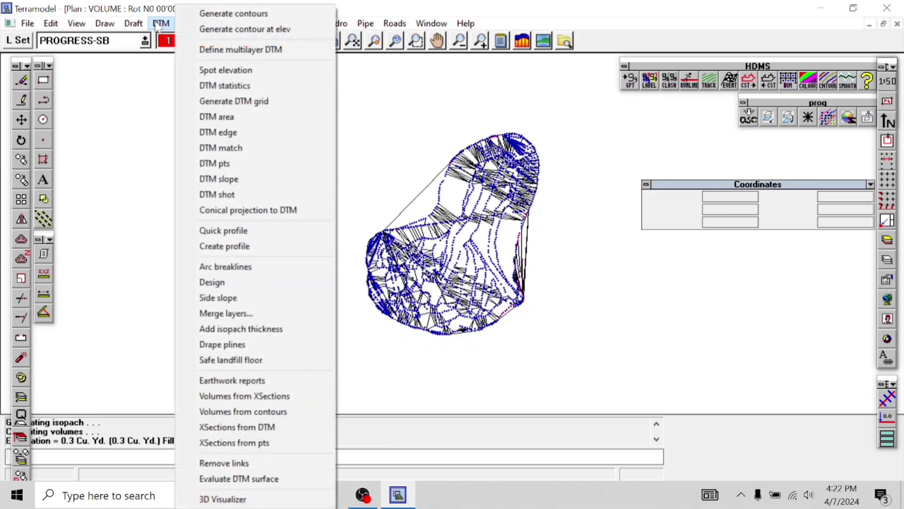
left_click(262, 381)
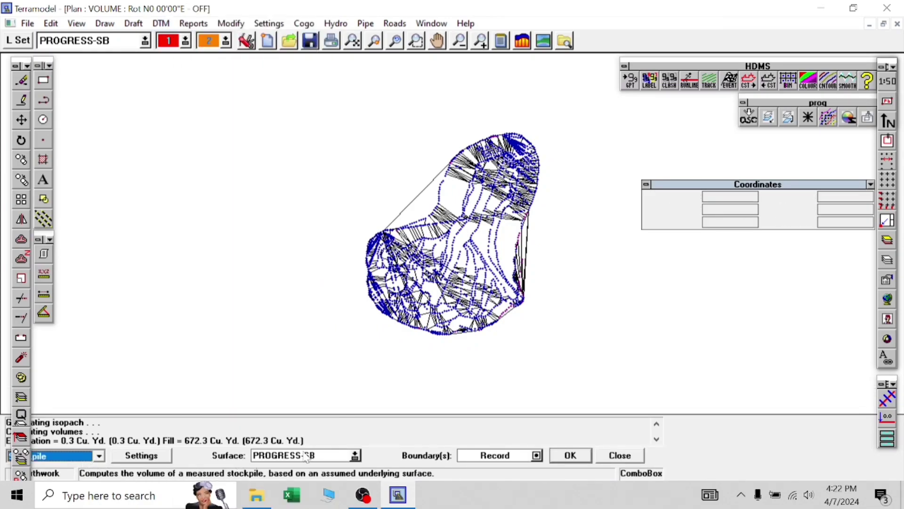
left_click(538, 455)
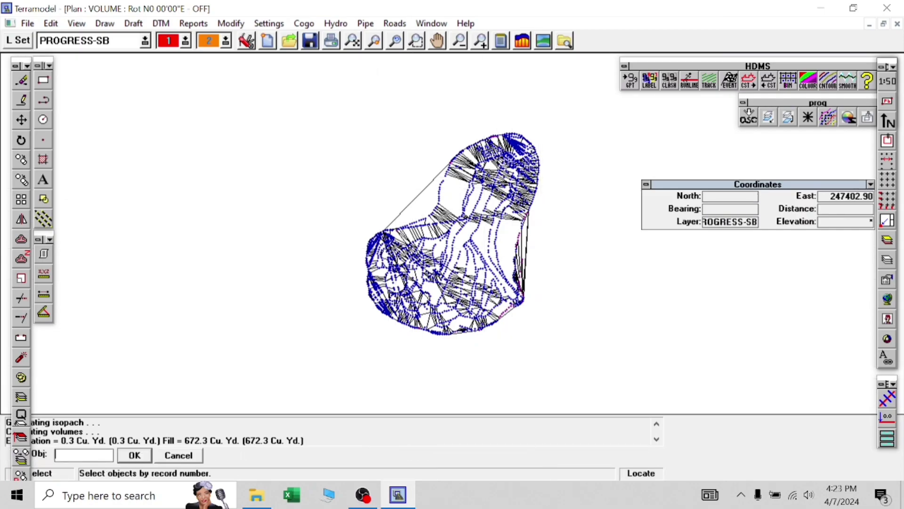
right_click(273, 267)
left_click(286, 282)
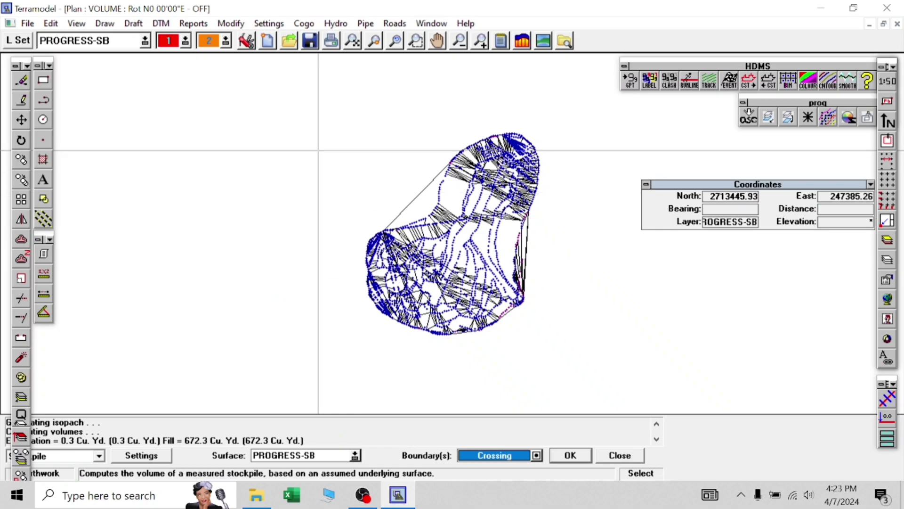
left_click(336, 85)
left_click(536, 374)
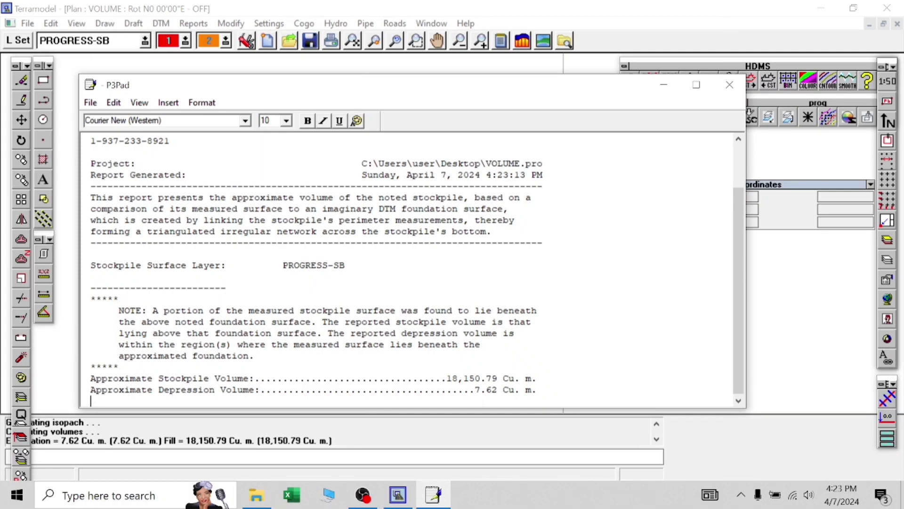
Save the stockpile volume report to the Desktop as SB VOLUME in Rich Text Format and close it.
left_click(90, 102)
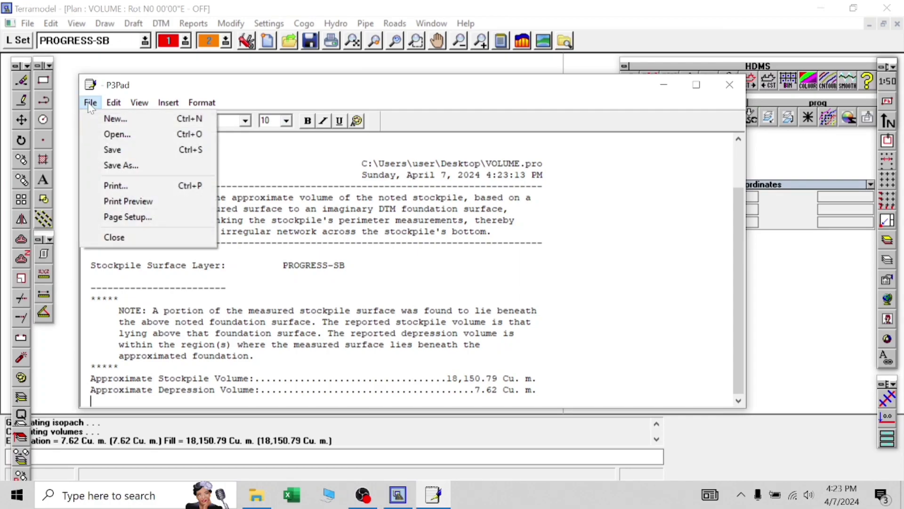
left_click(120, 165)
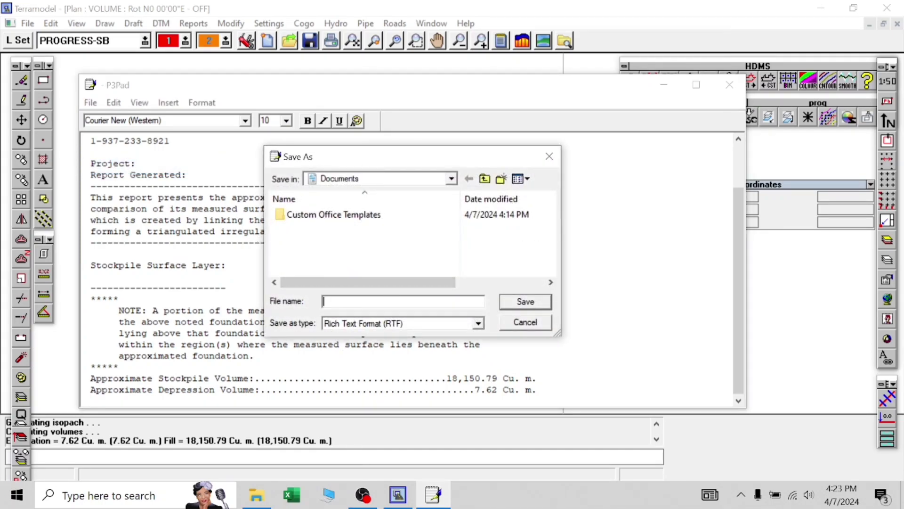
type("SB VOLUME")
left_click(483, 179)
left_click(484, 179)
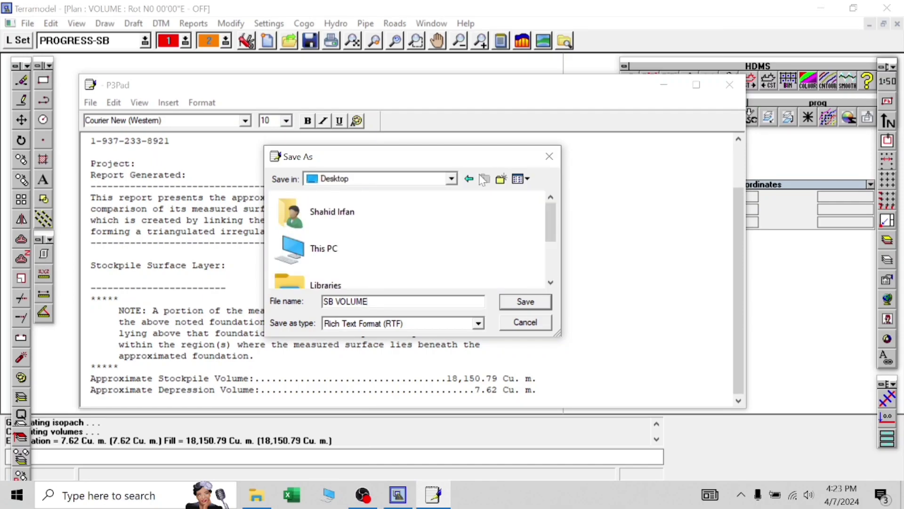
left_click(525, 302)
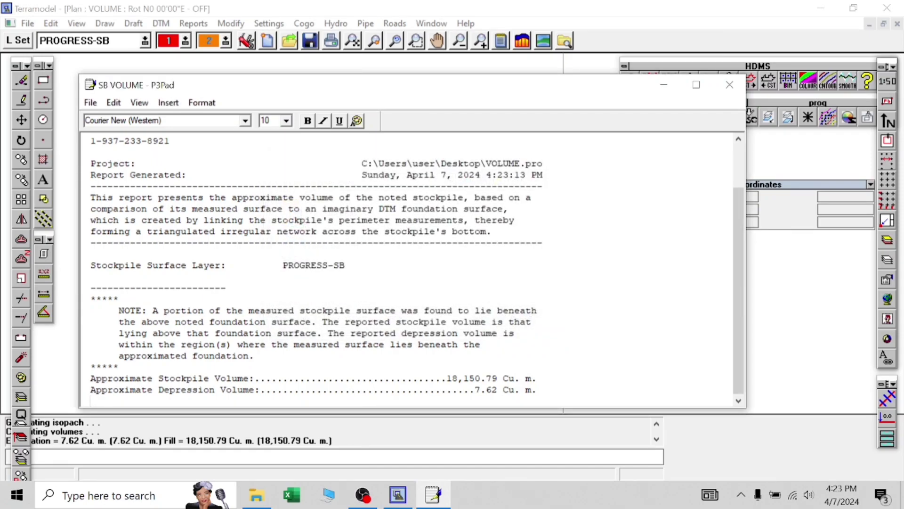
left_click(729, 84)
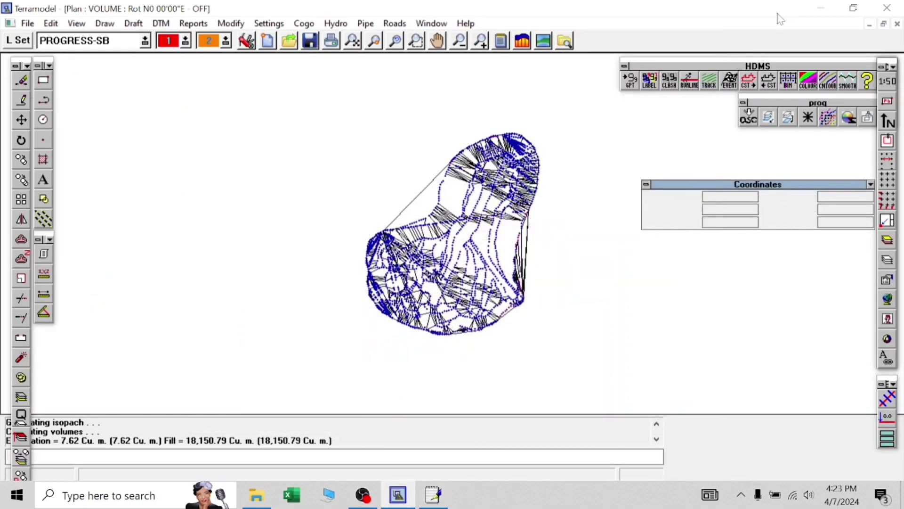
Open the SB VOLUME report from the desktop in Word and examine its stockpile and depression volumes.
left_click(811, 7)
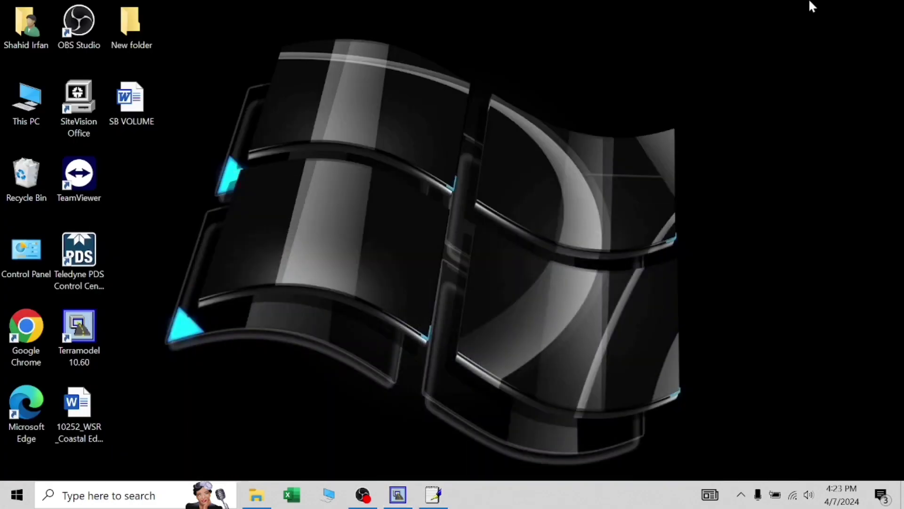
double_click(127, 113)
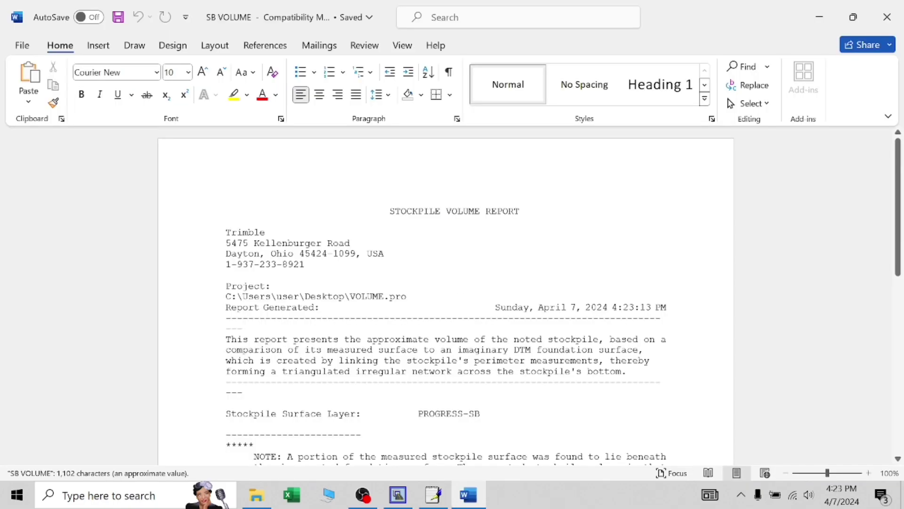
scroll(446, 297, "down", 5)
scroll(445, 296, "down", 3)
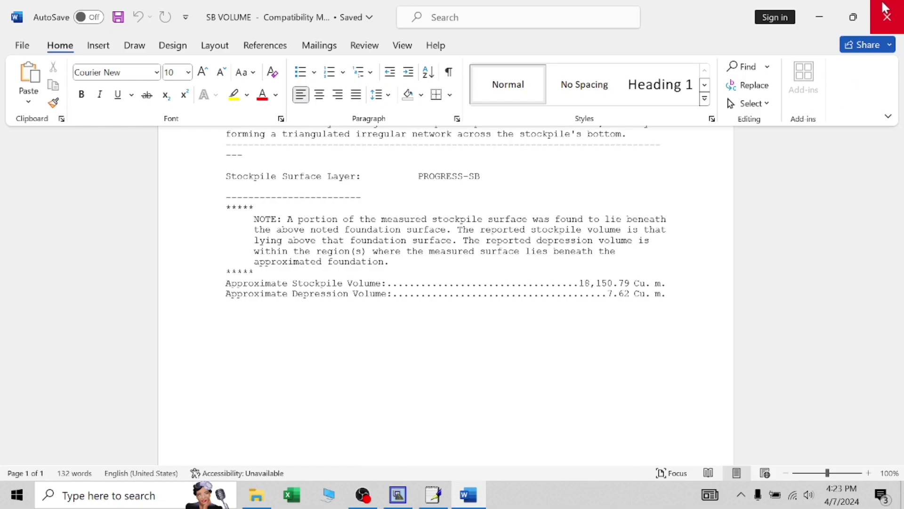
mouse_move(404, 501)
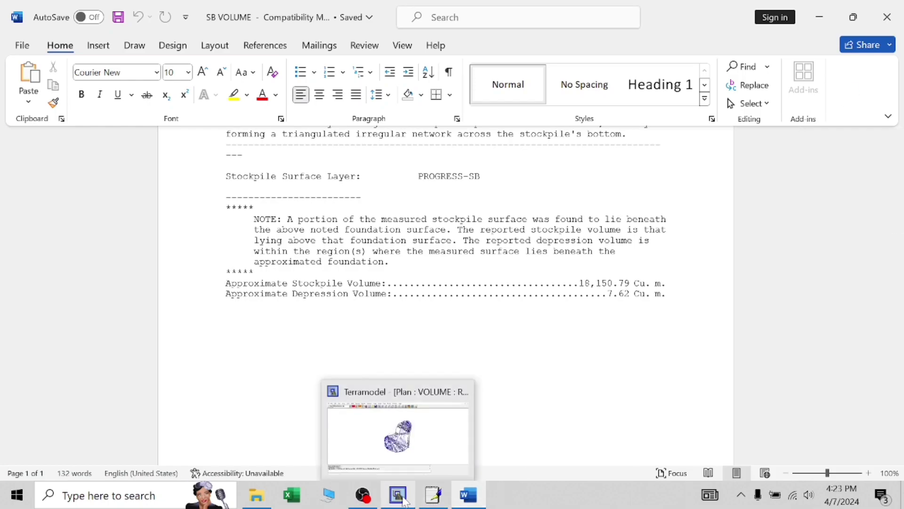